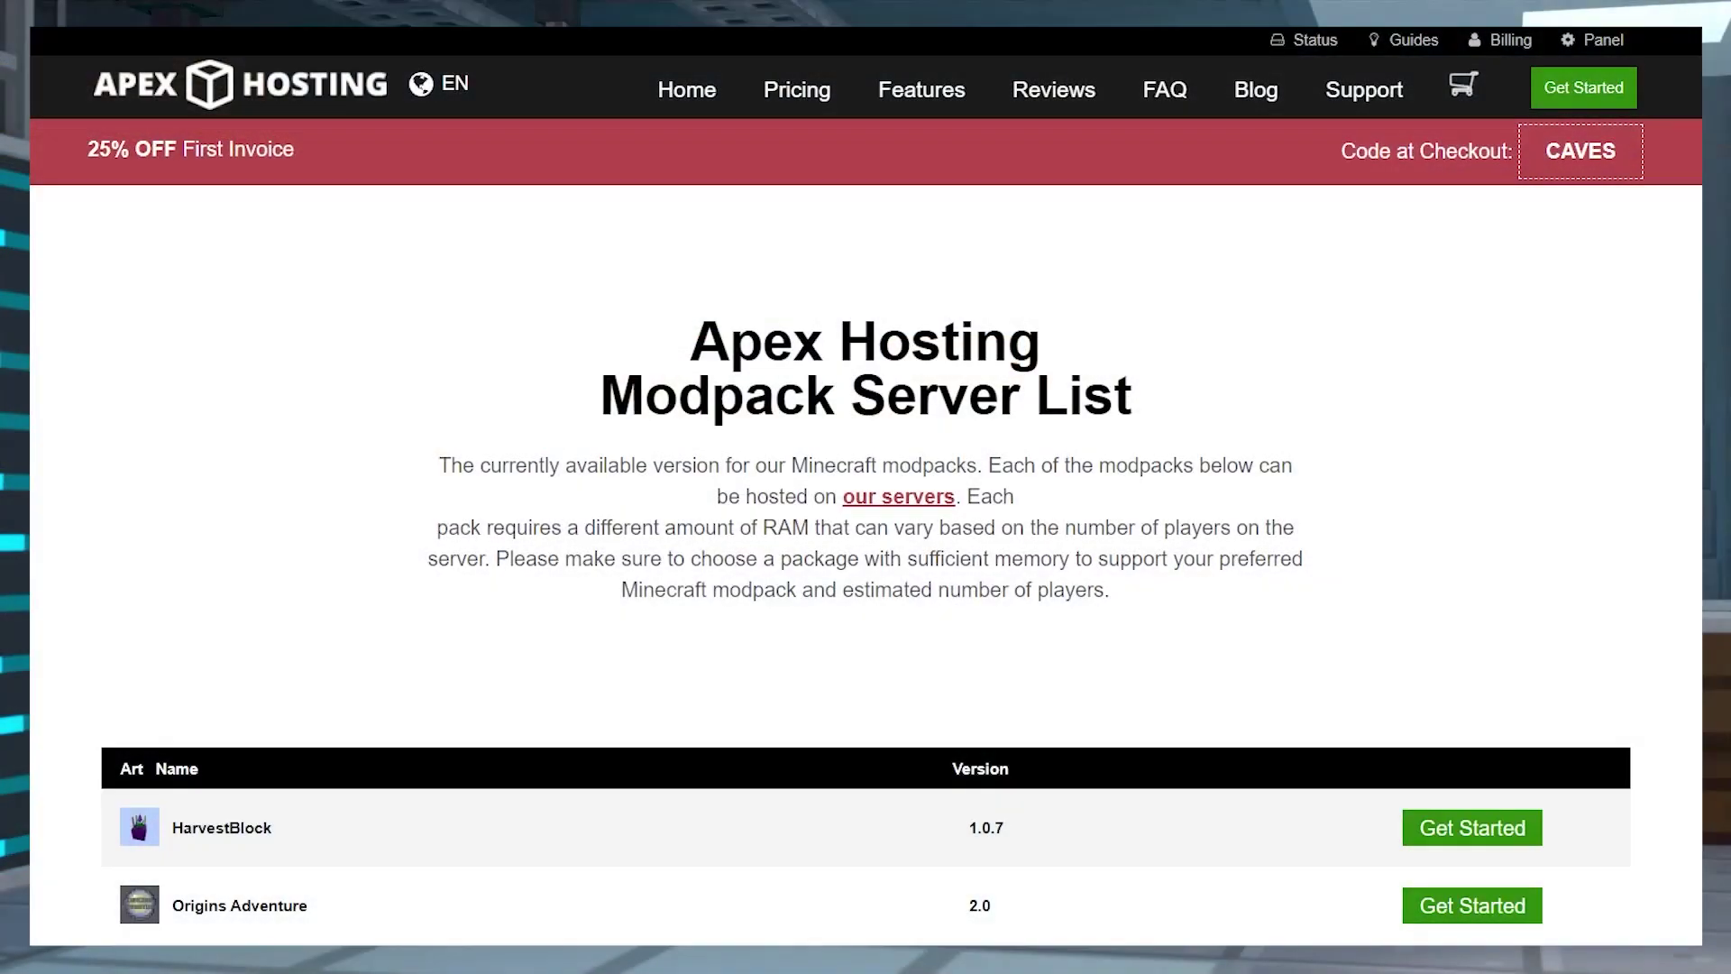
# Wipe the profile's files by confirming 'reset', then enable and activate the my minecraft server profile.
pyautogui.scroll(-5, 1669, 496)
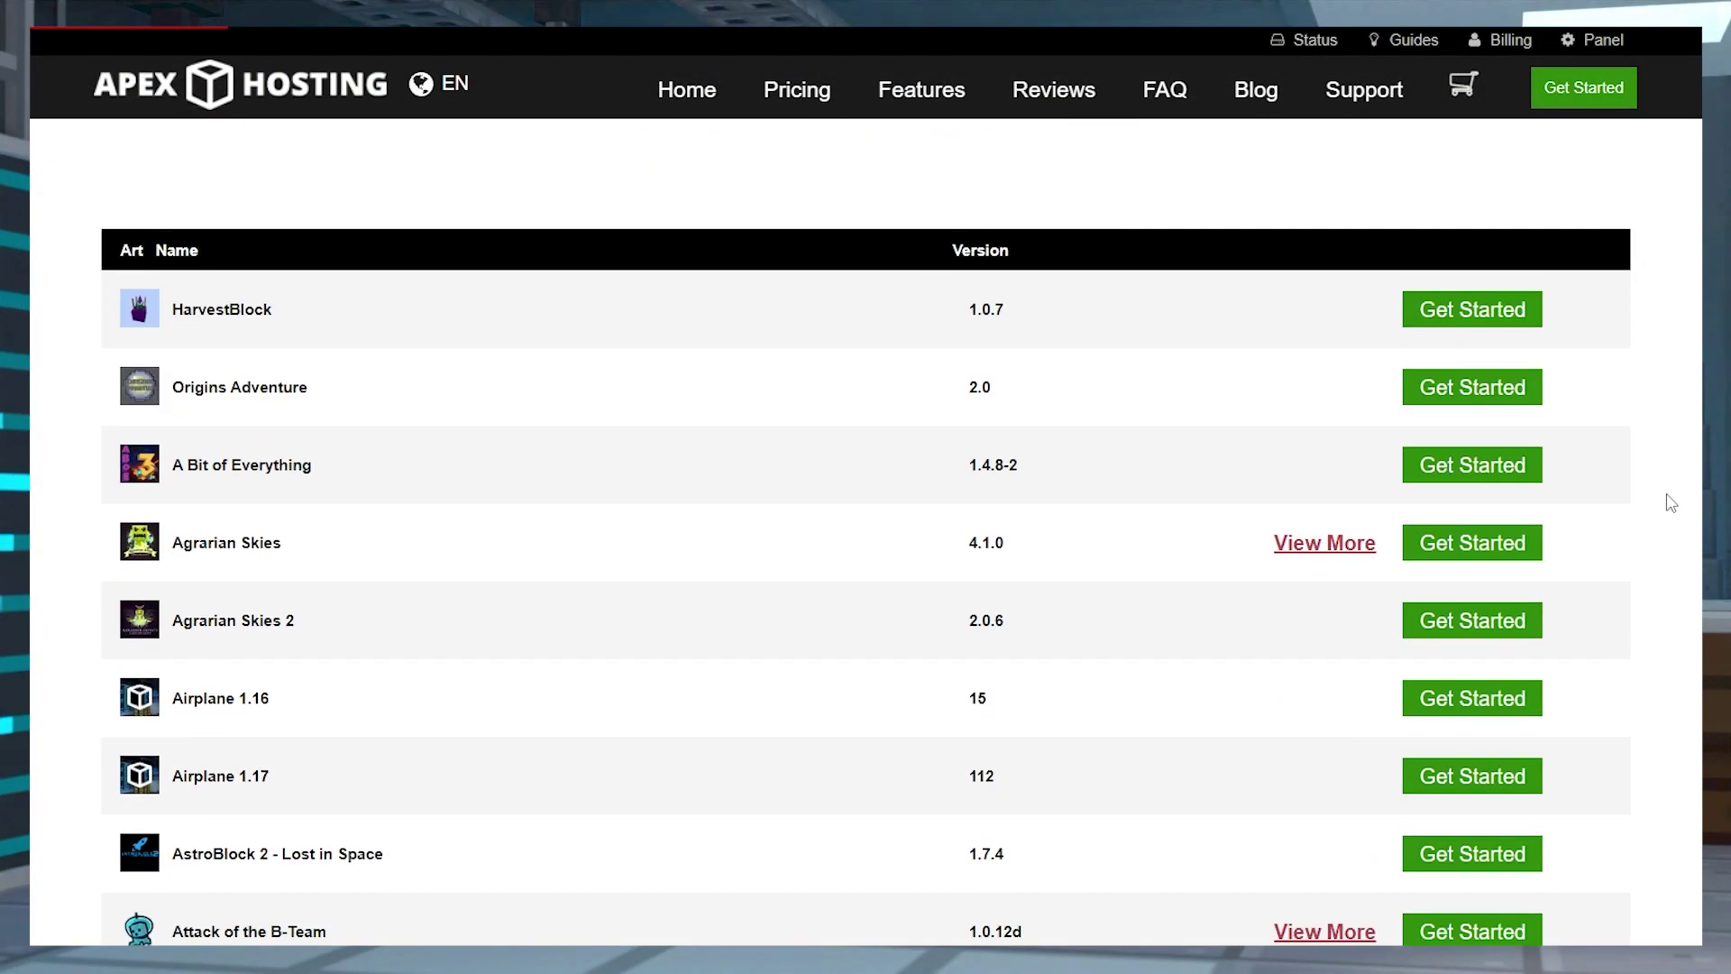
pyautogui.scroll(-4, 1669, 503)
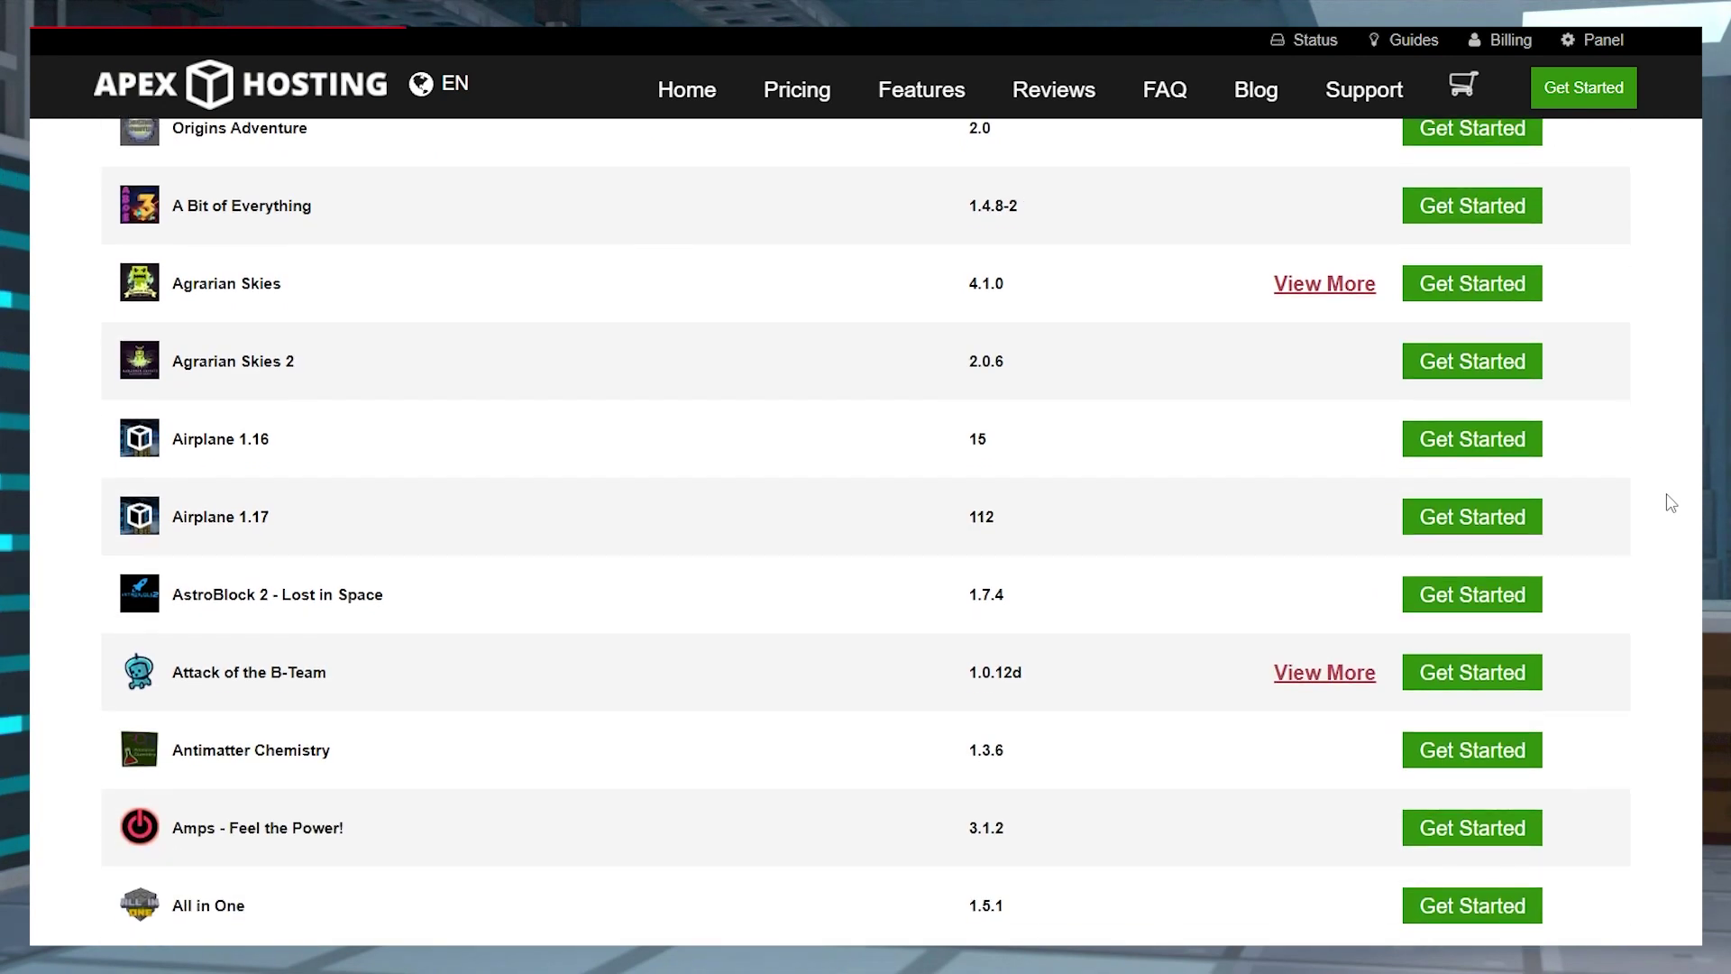
pyautogui.scroll(-3, 1669, 510)
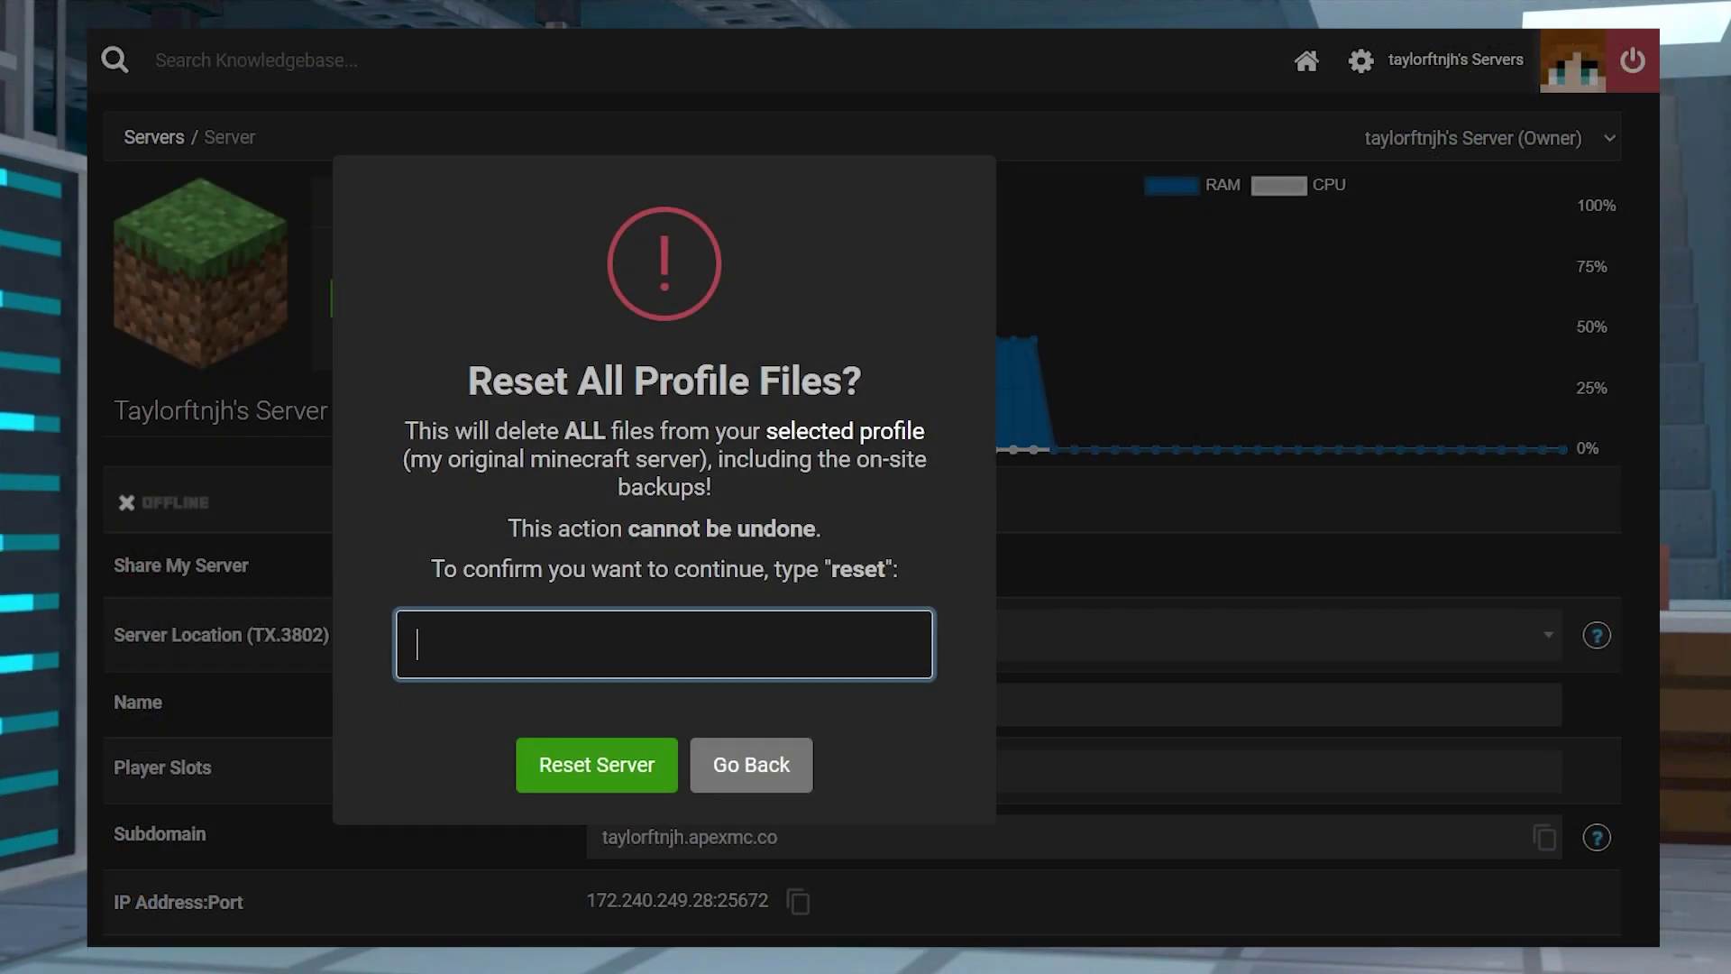
pyautogui.write('eset')
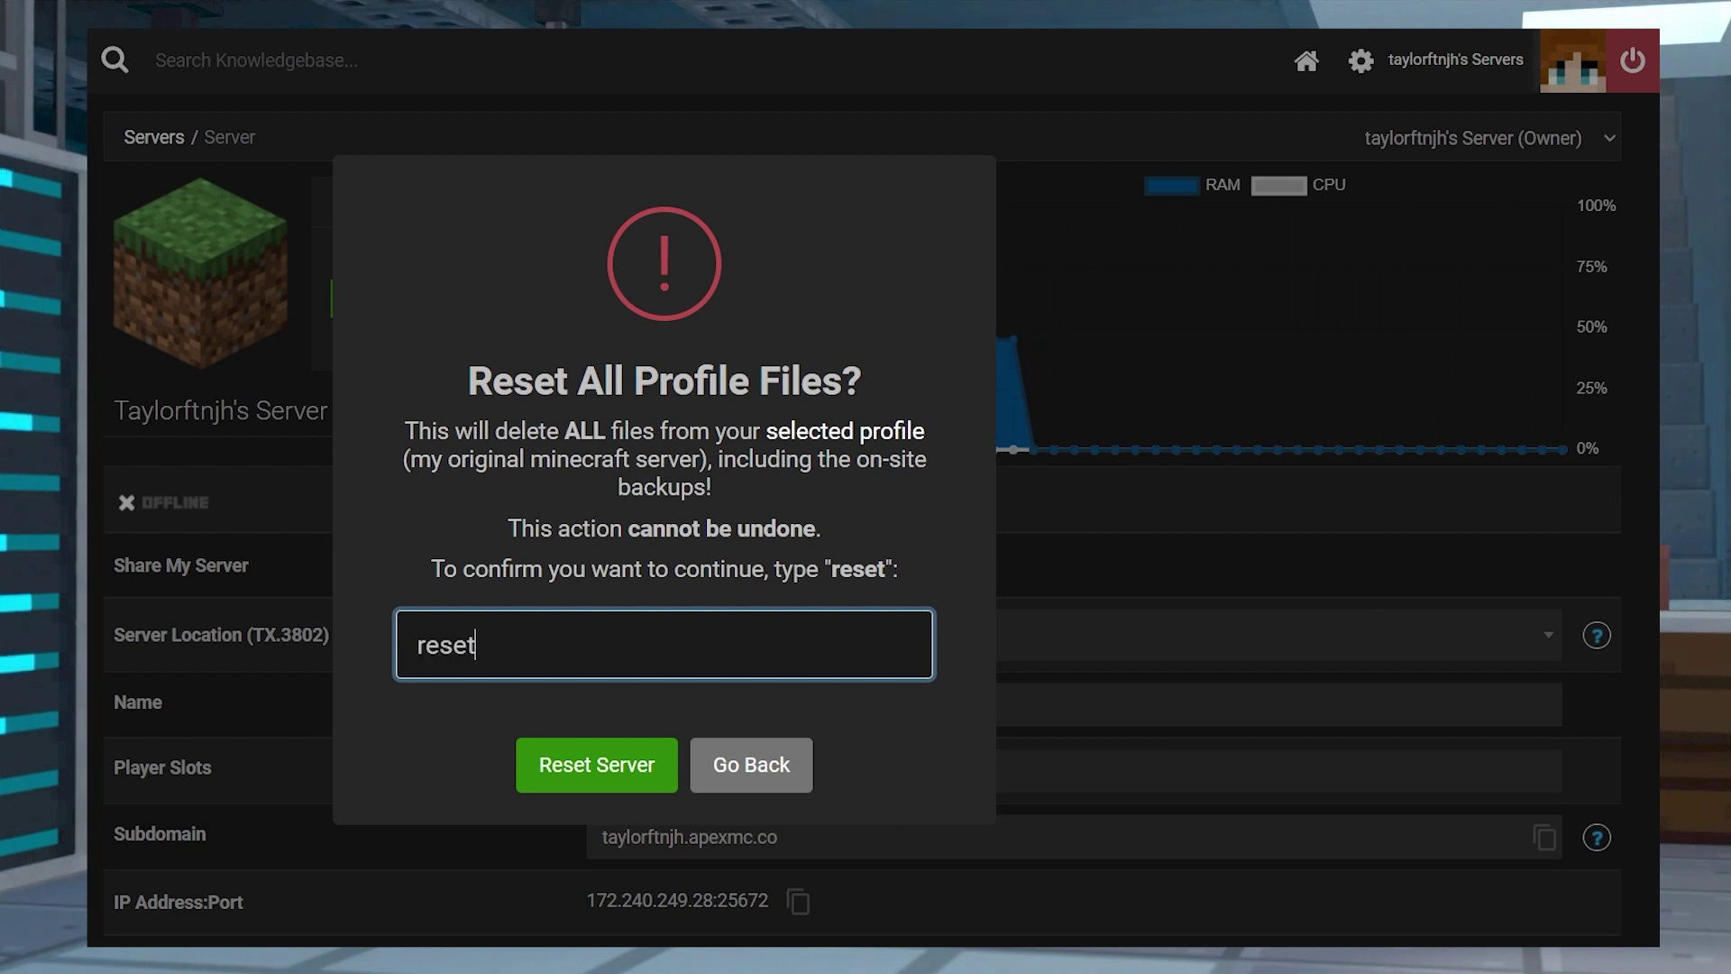
pyautogui.click(577, 771)
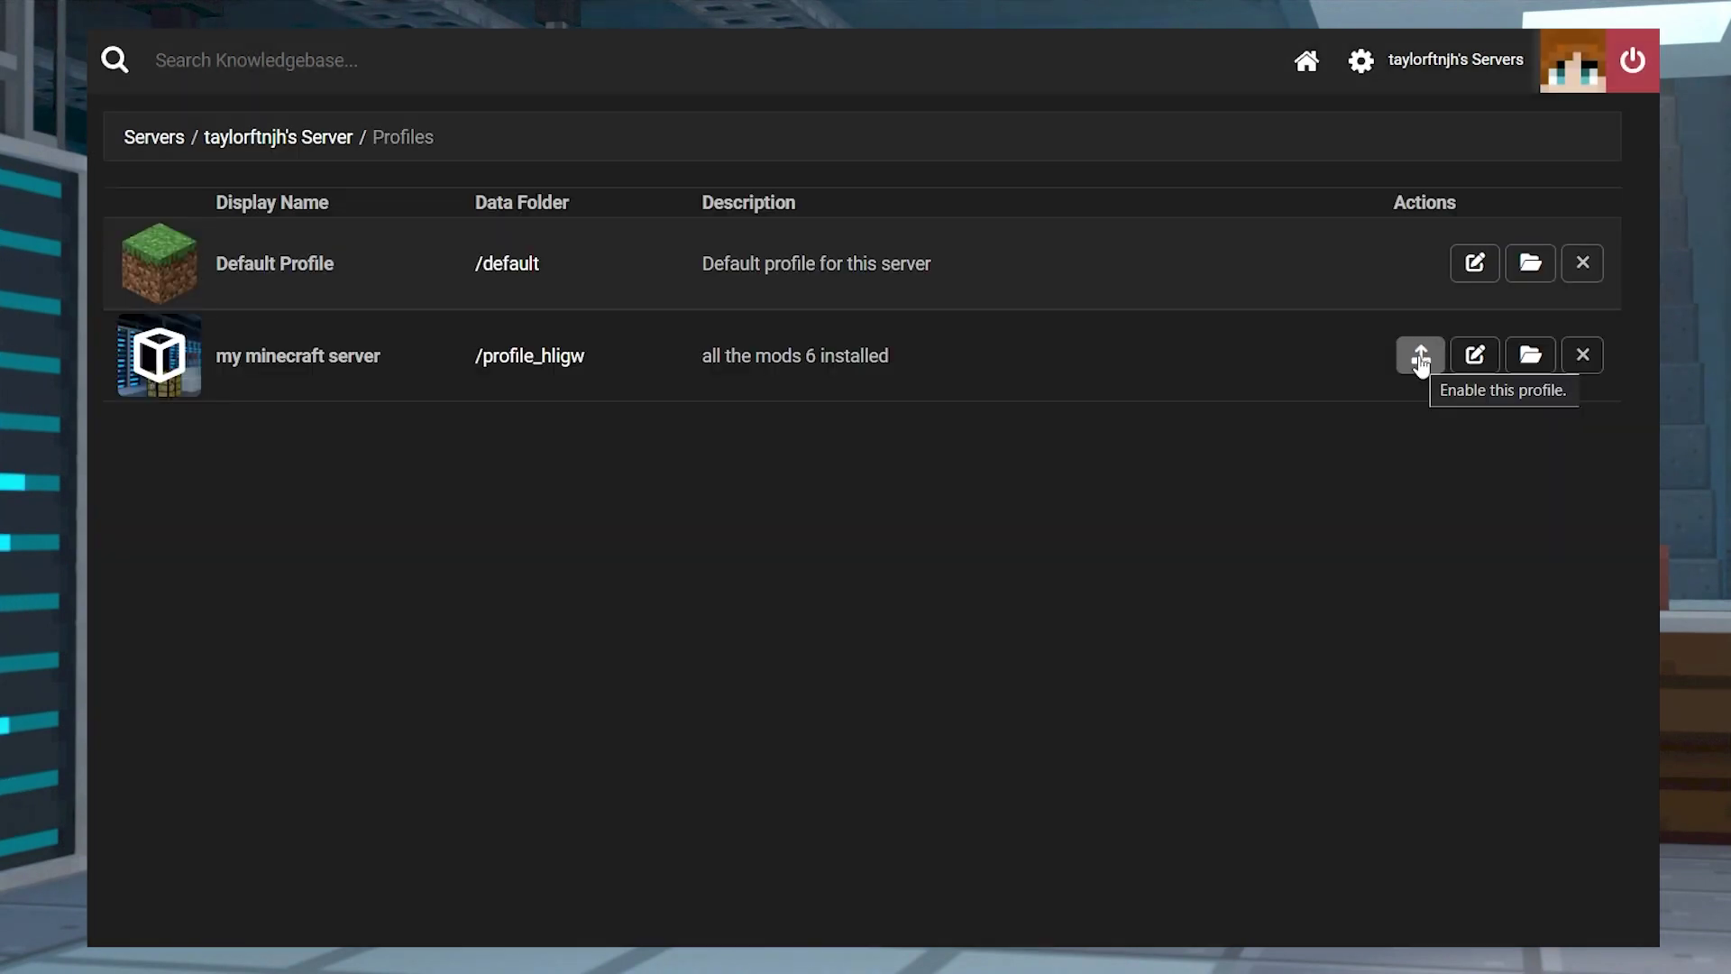
pyautogui.click(1420, 359)
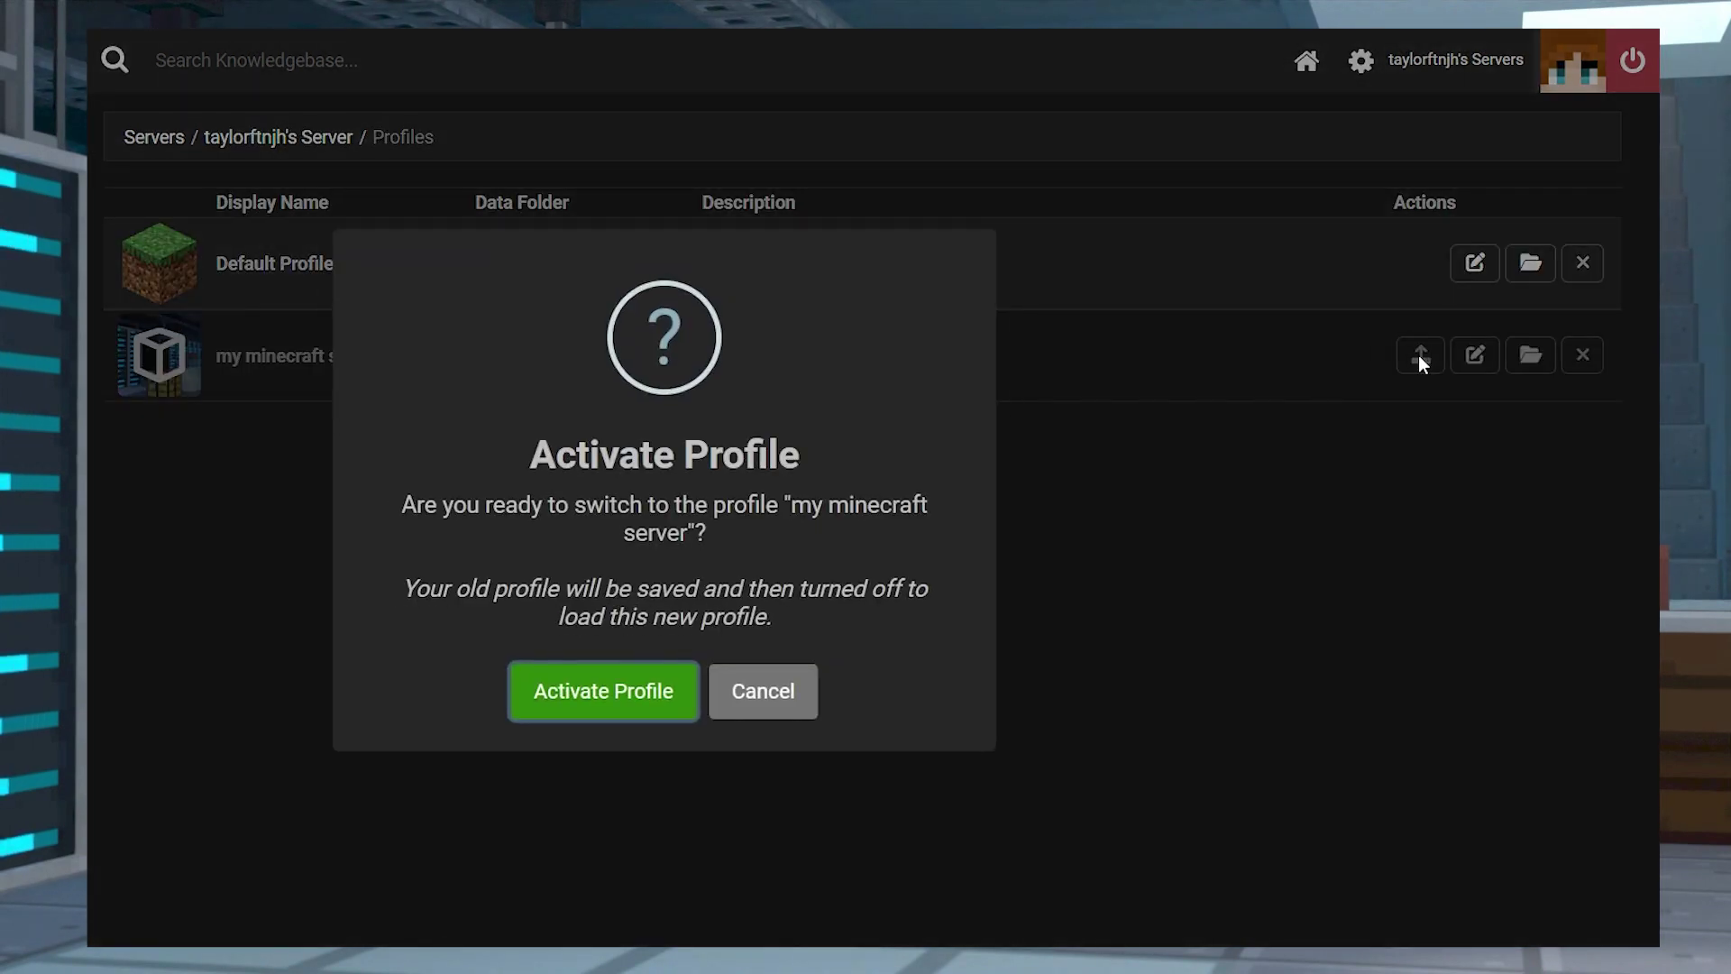
pyautogui.click(588, 706)
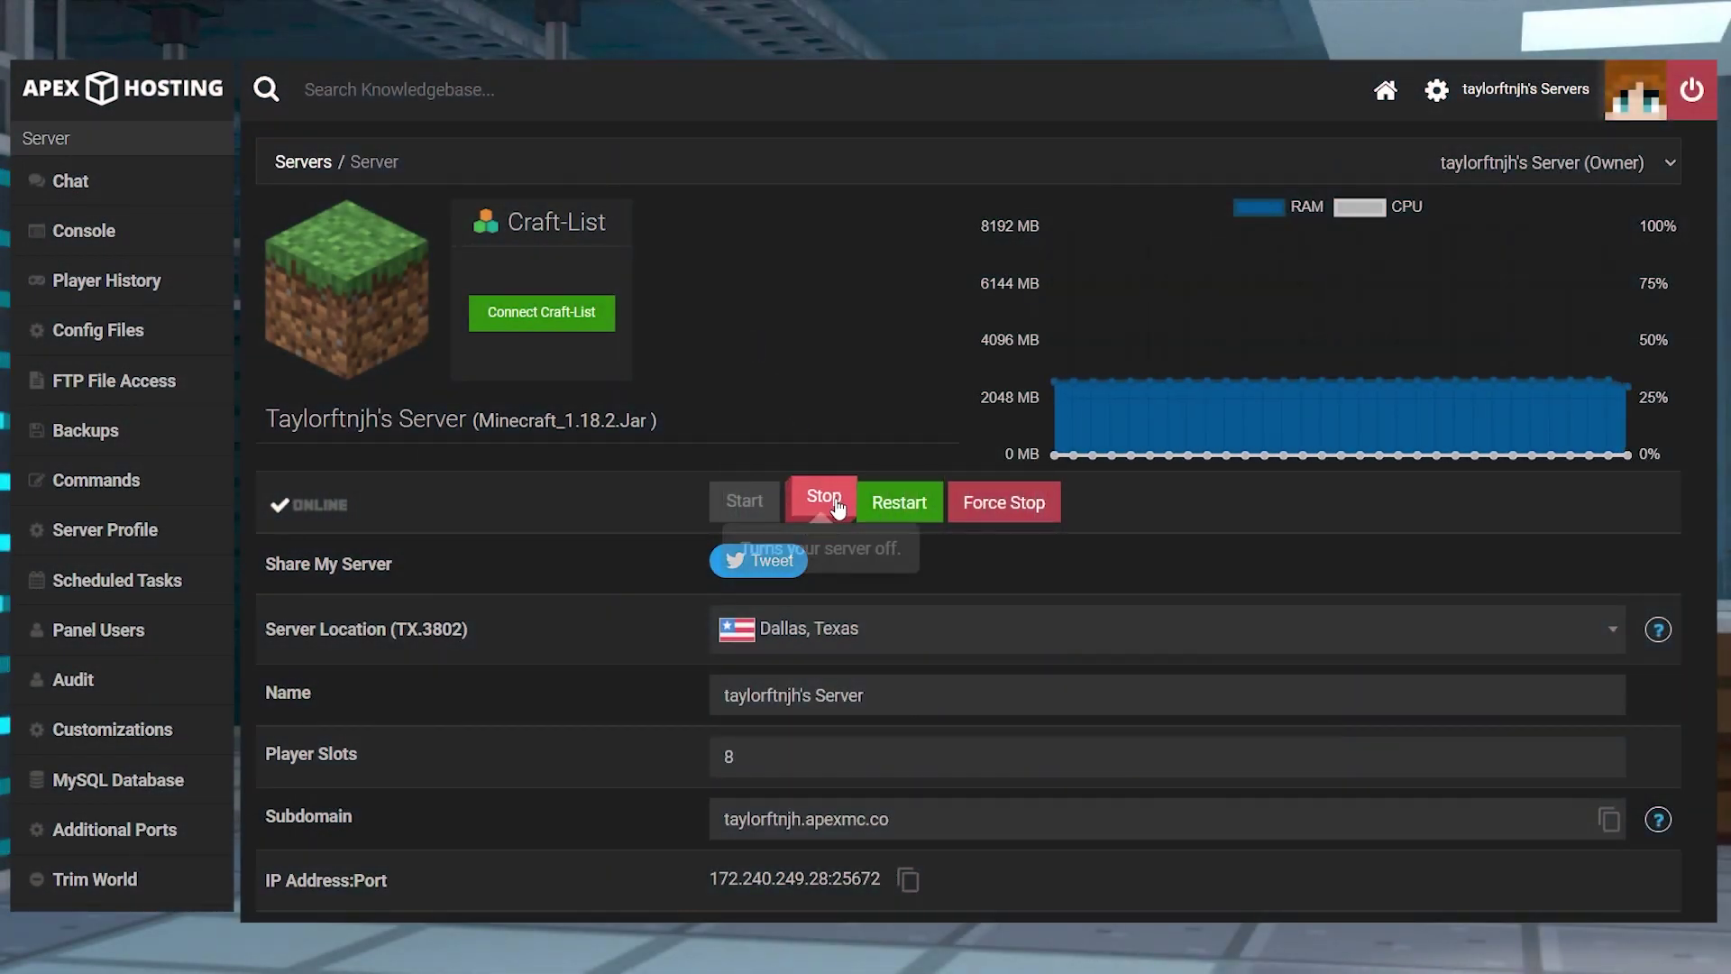
# Stop the server, then run Migrate Server from the Server Profile section.
pyautogui.click(836, 503)
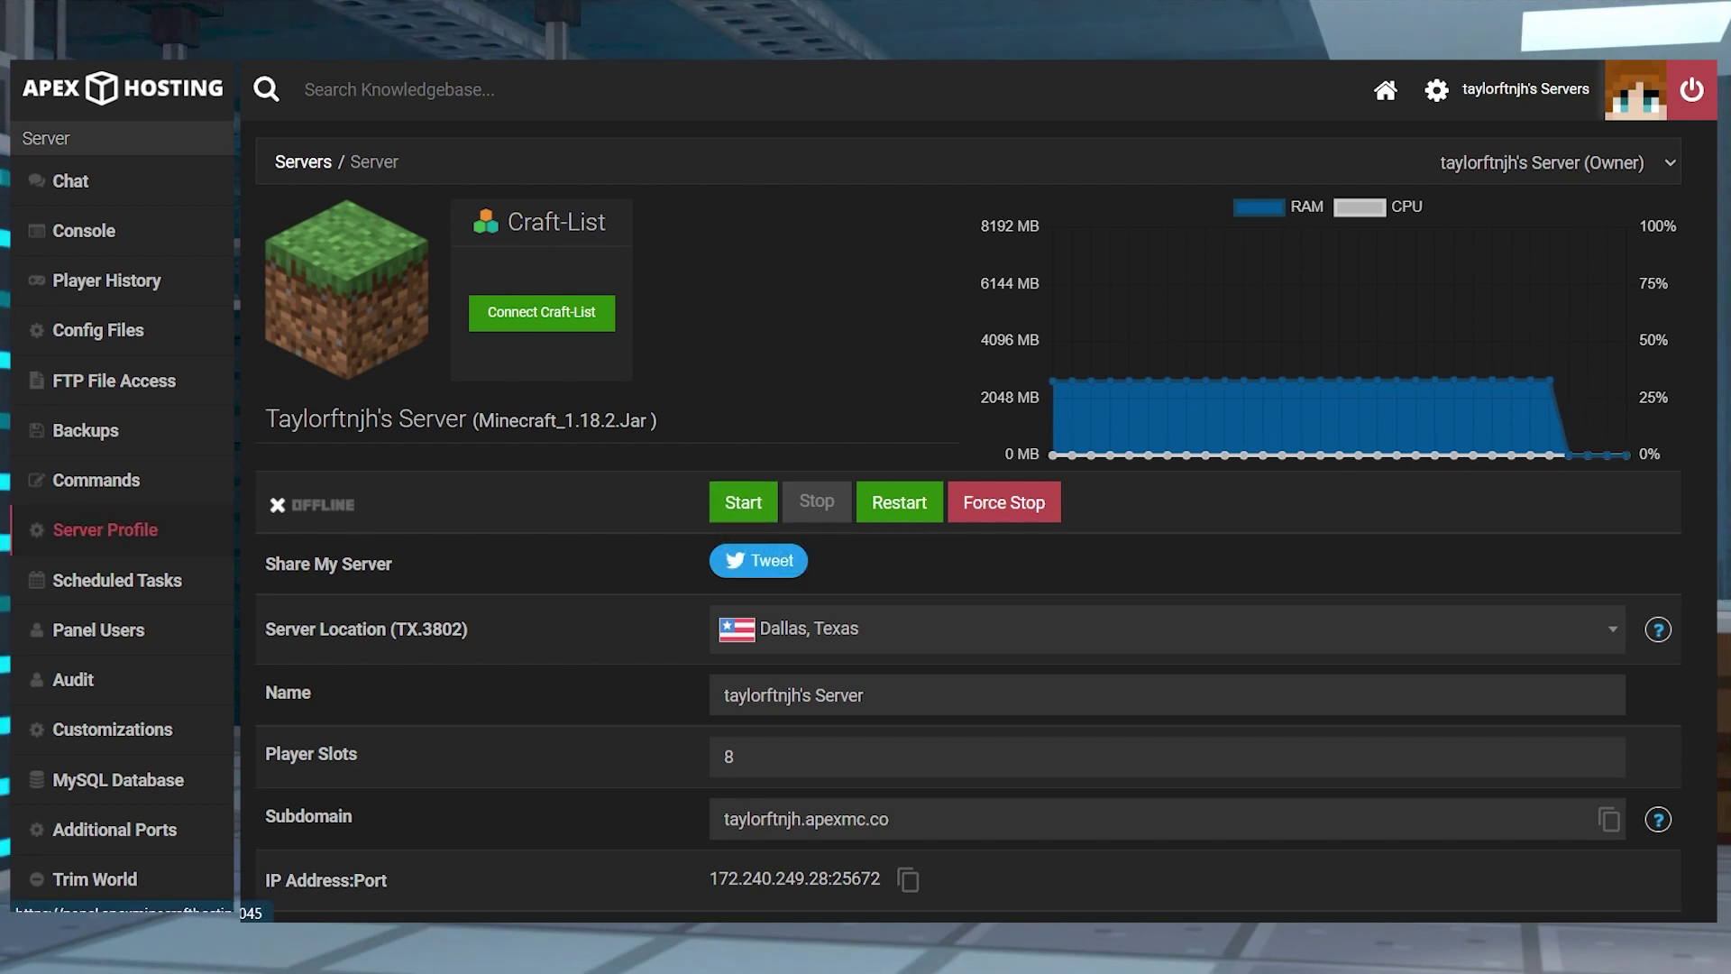
pyautogui.click(104, 529)
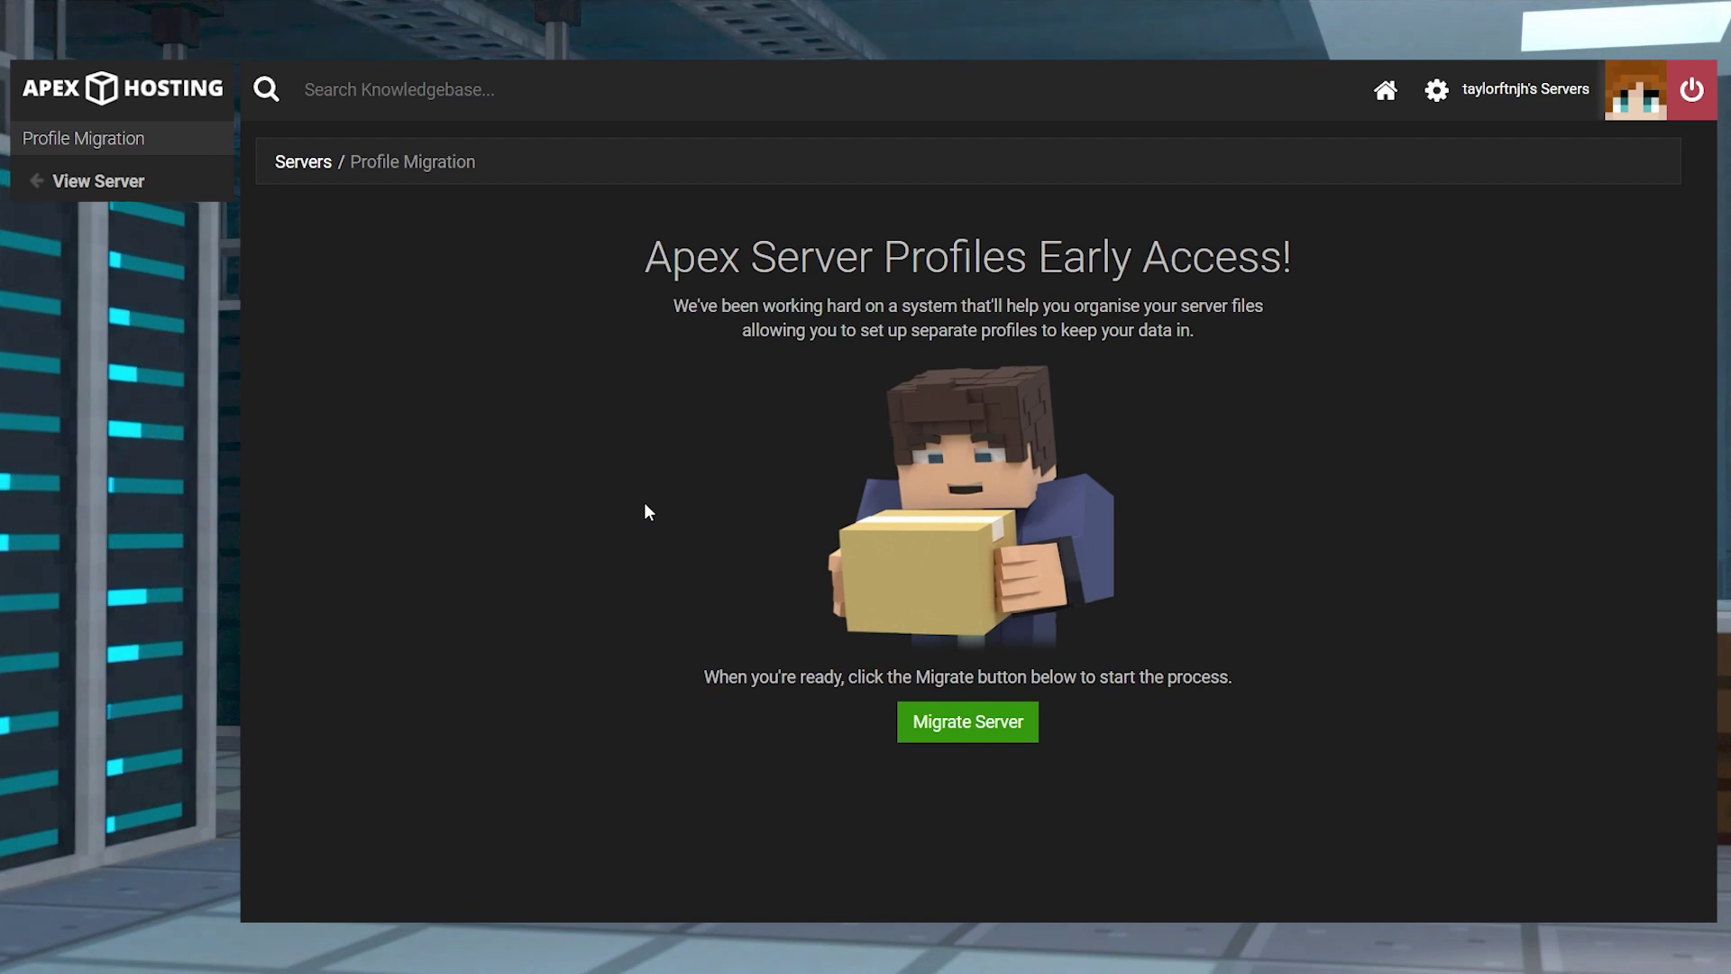
pyautogui.click(995, 734)
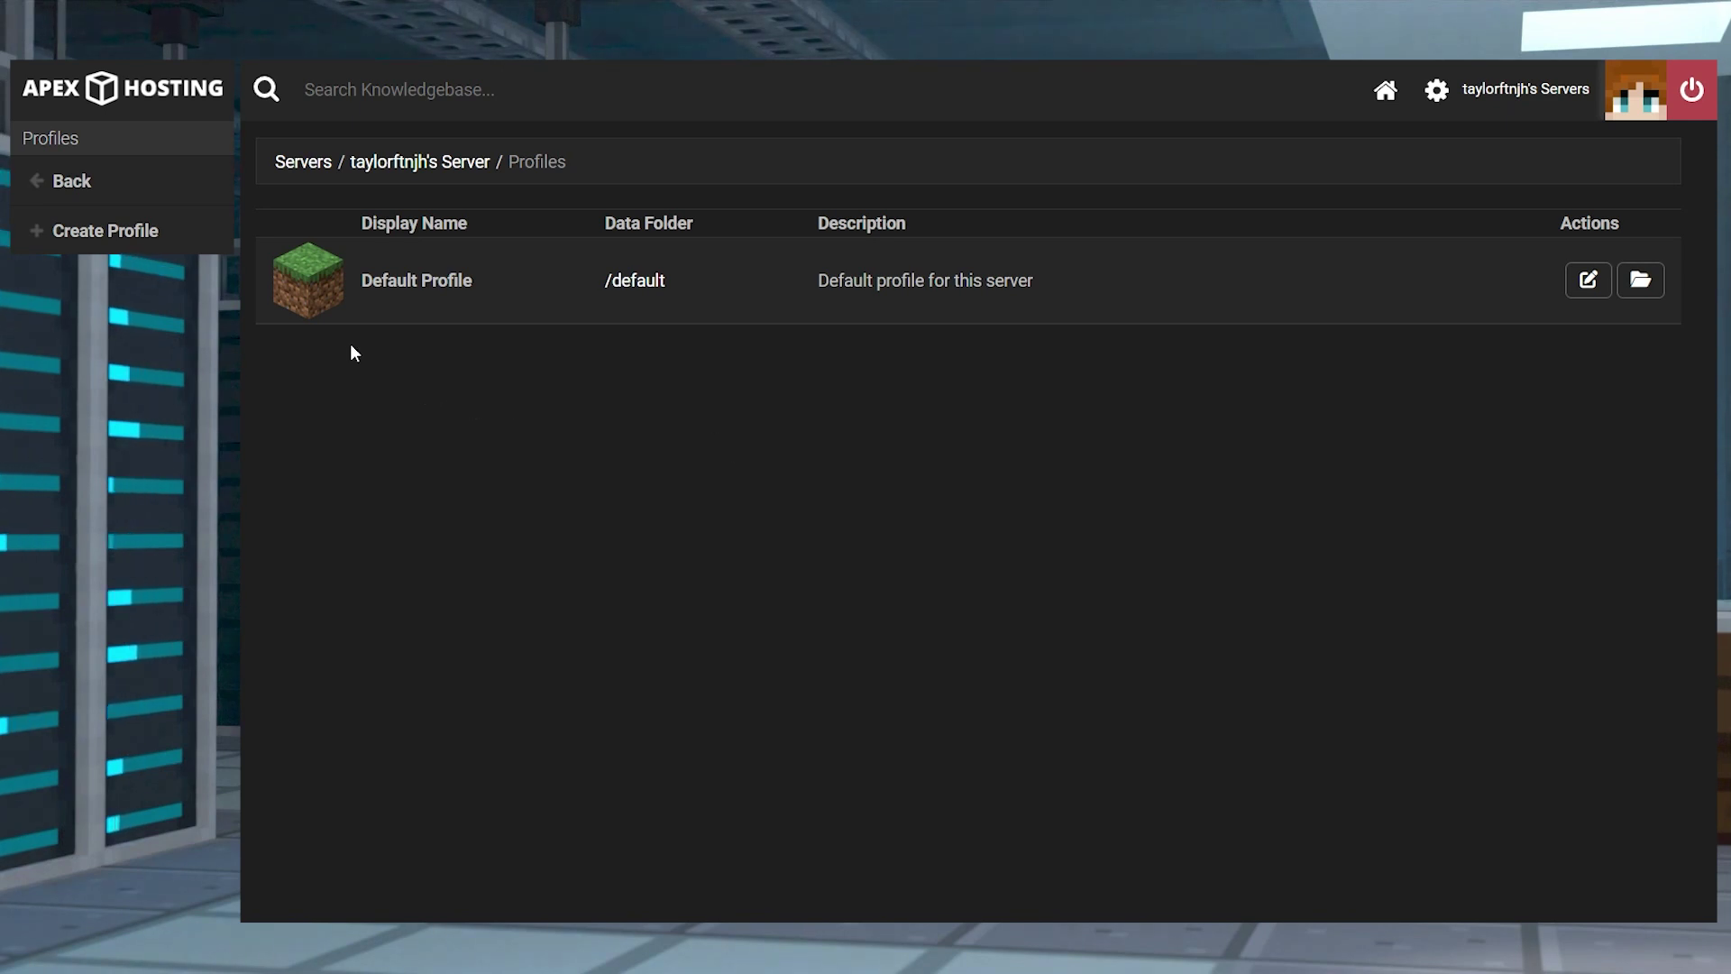
# Create profile 'my minecraft server' described 'all the mods 6 installed', with Auto Activate unticked.
pyautogui.click(134, 242)
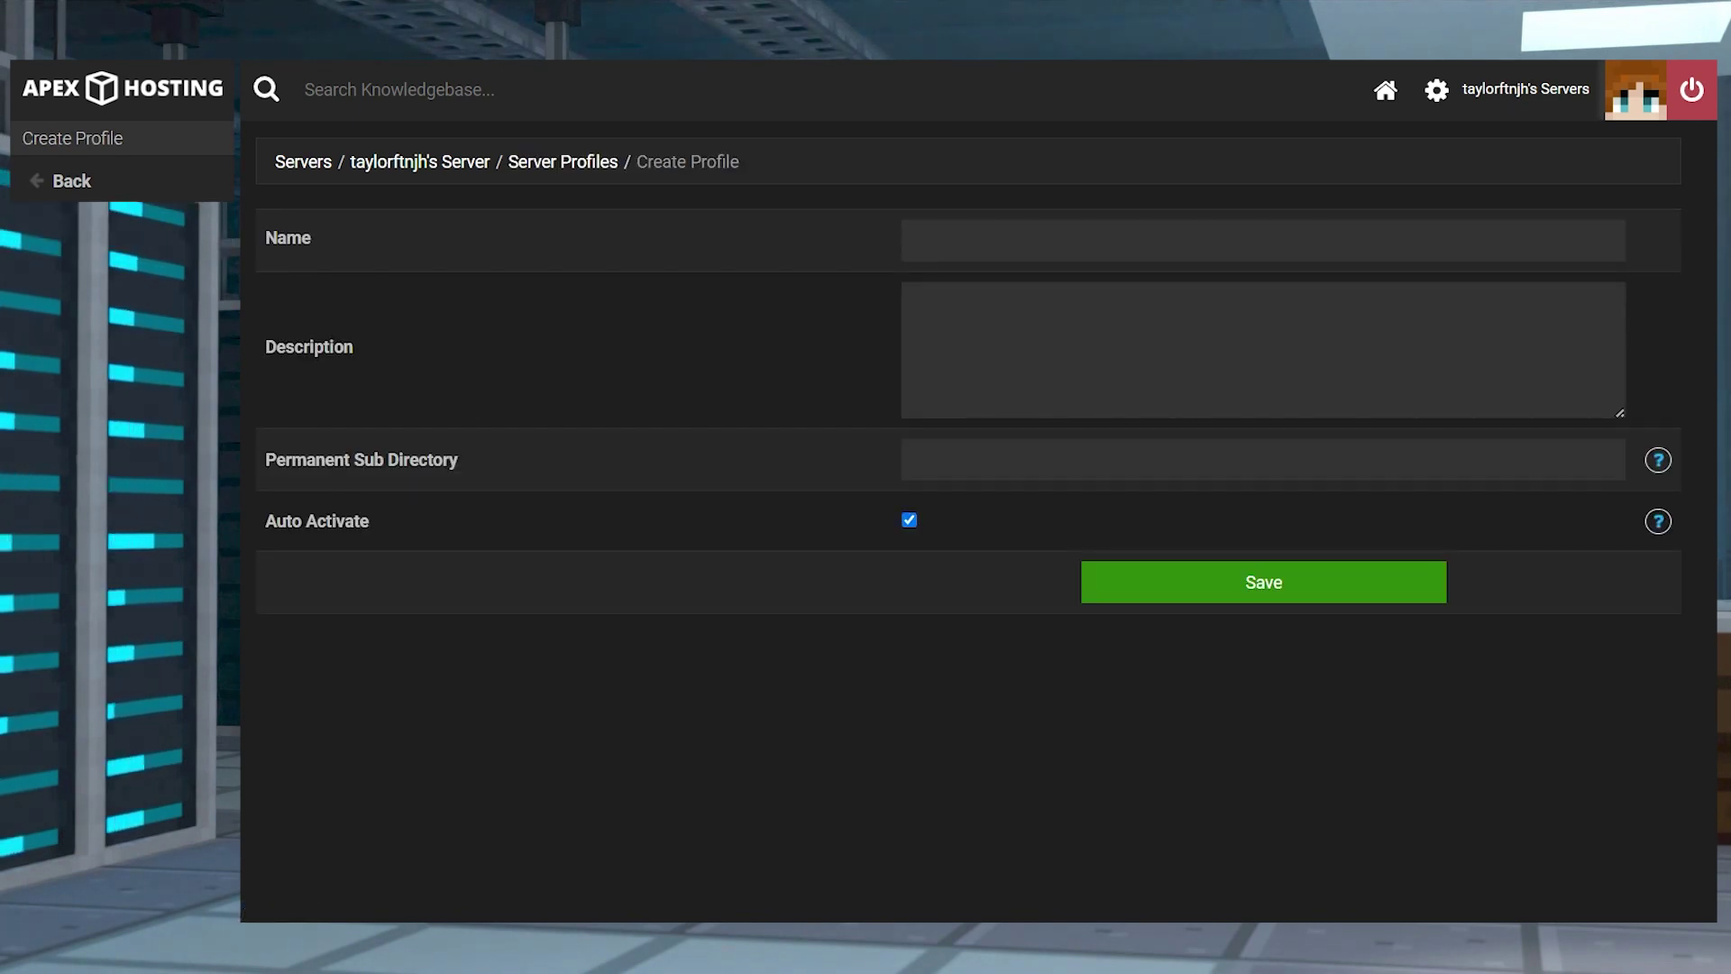
pyautogui.click(971, 253)
pyautogui.write('my minecraft server')
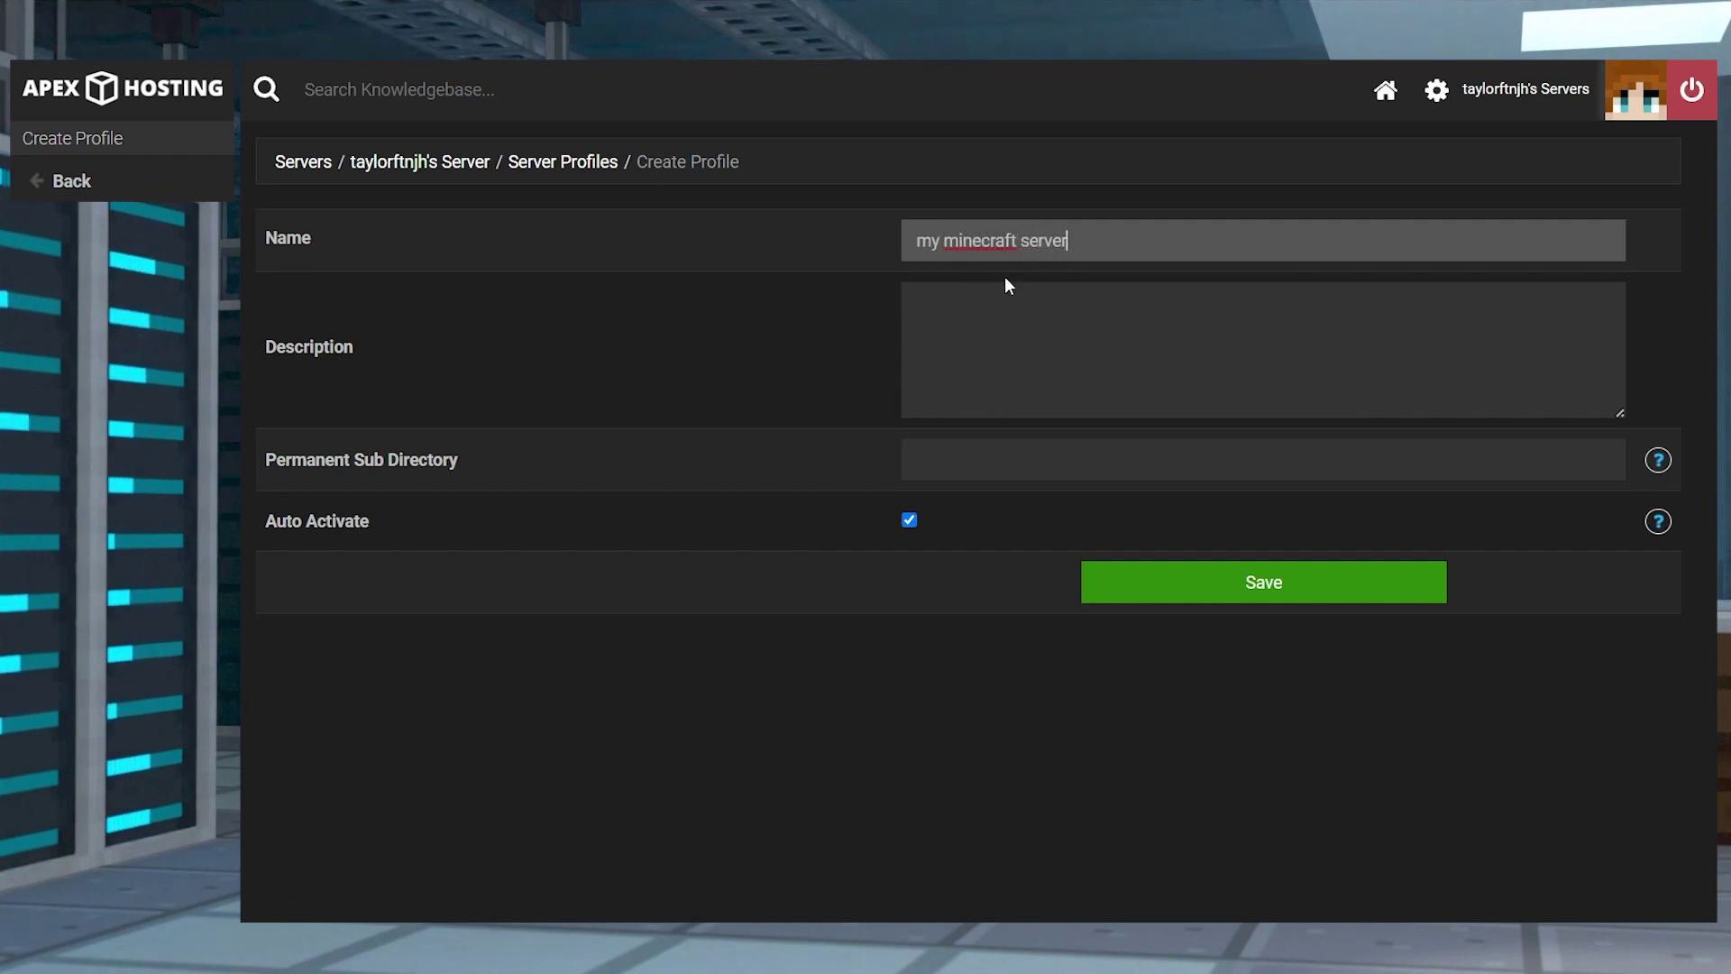
pyautogui.click(1046, 320)
pyautogui.write('all the m')
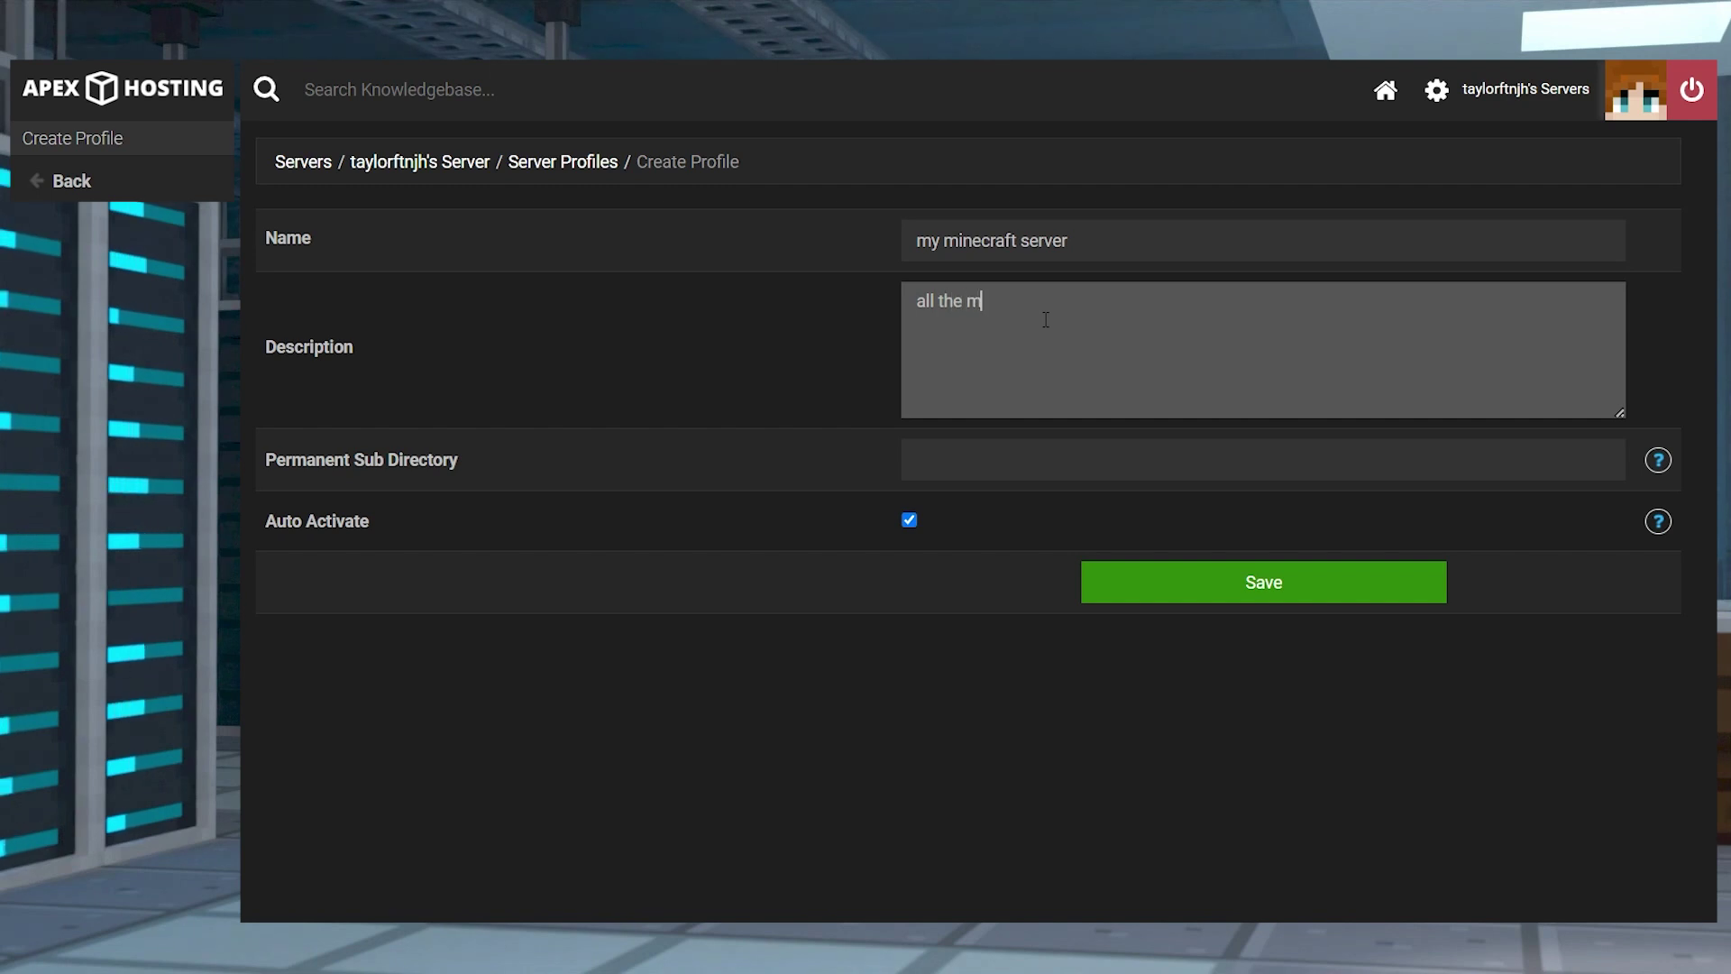
pyautogui.write('ods 6 installed')
pyautogui.click(895, 532)
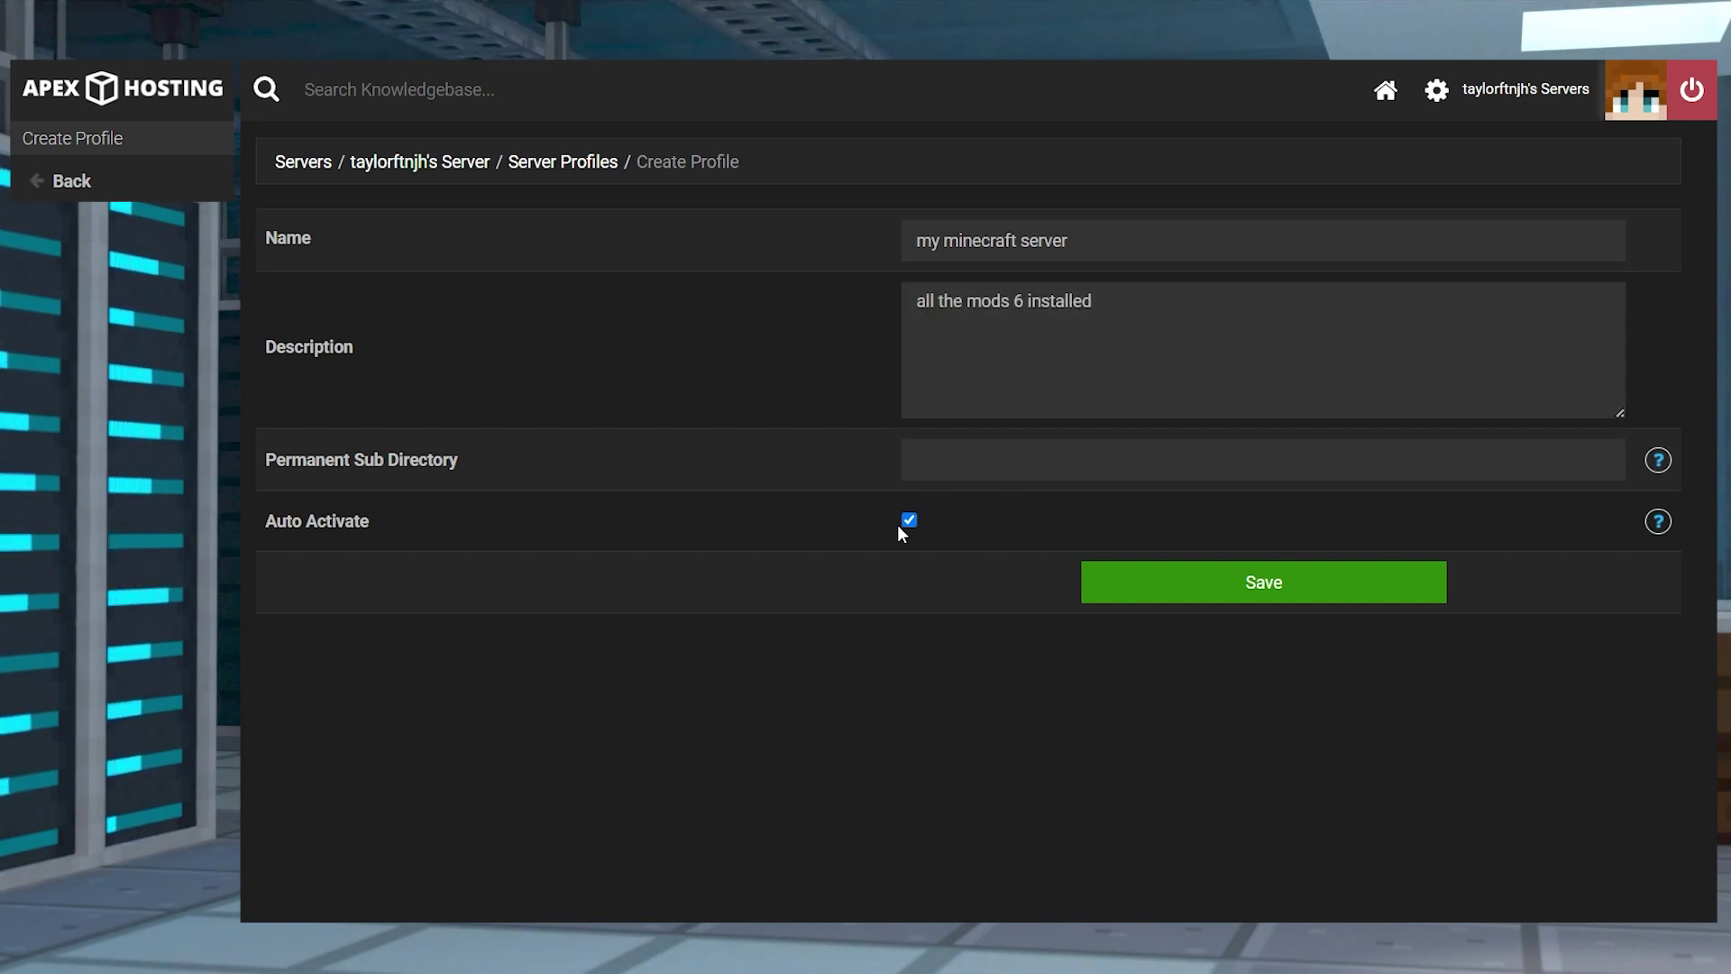
pyautogui.click(907, 522)
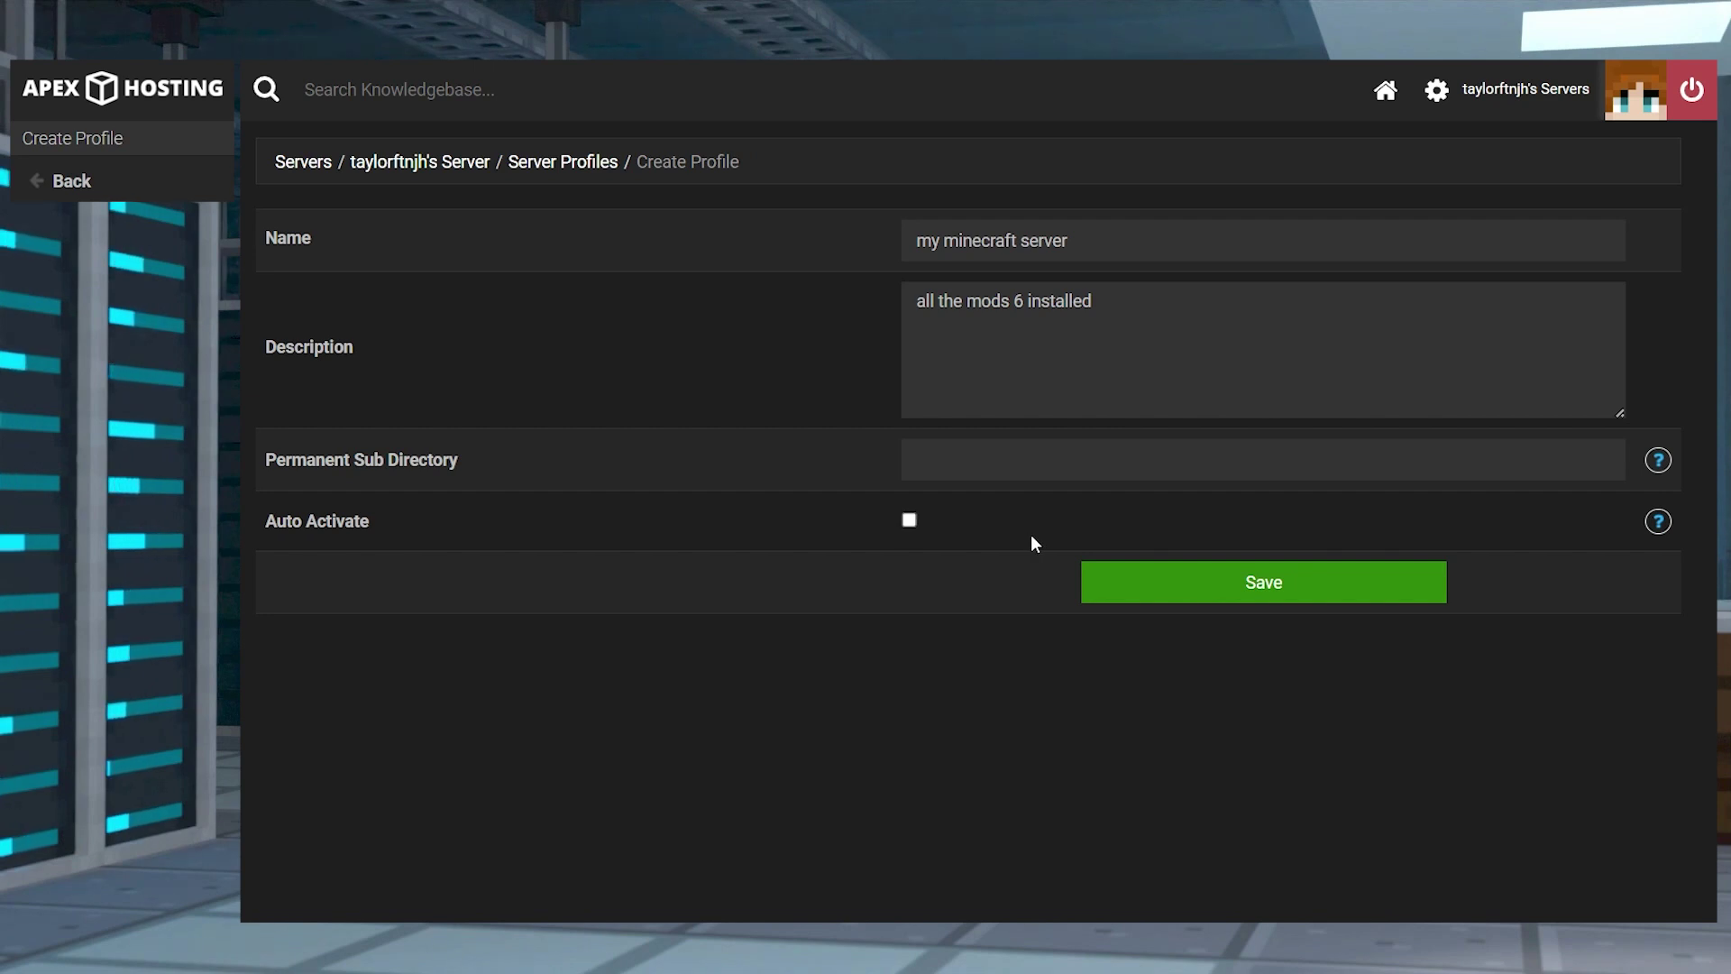
pyautogui.click(1275, 582)
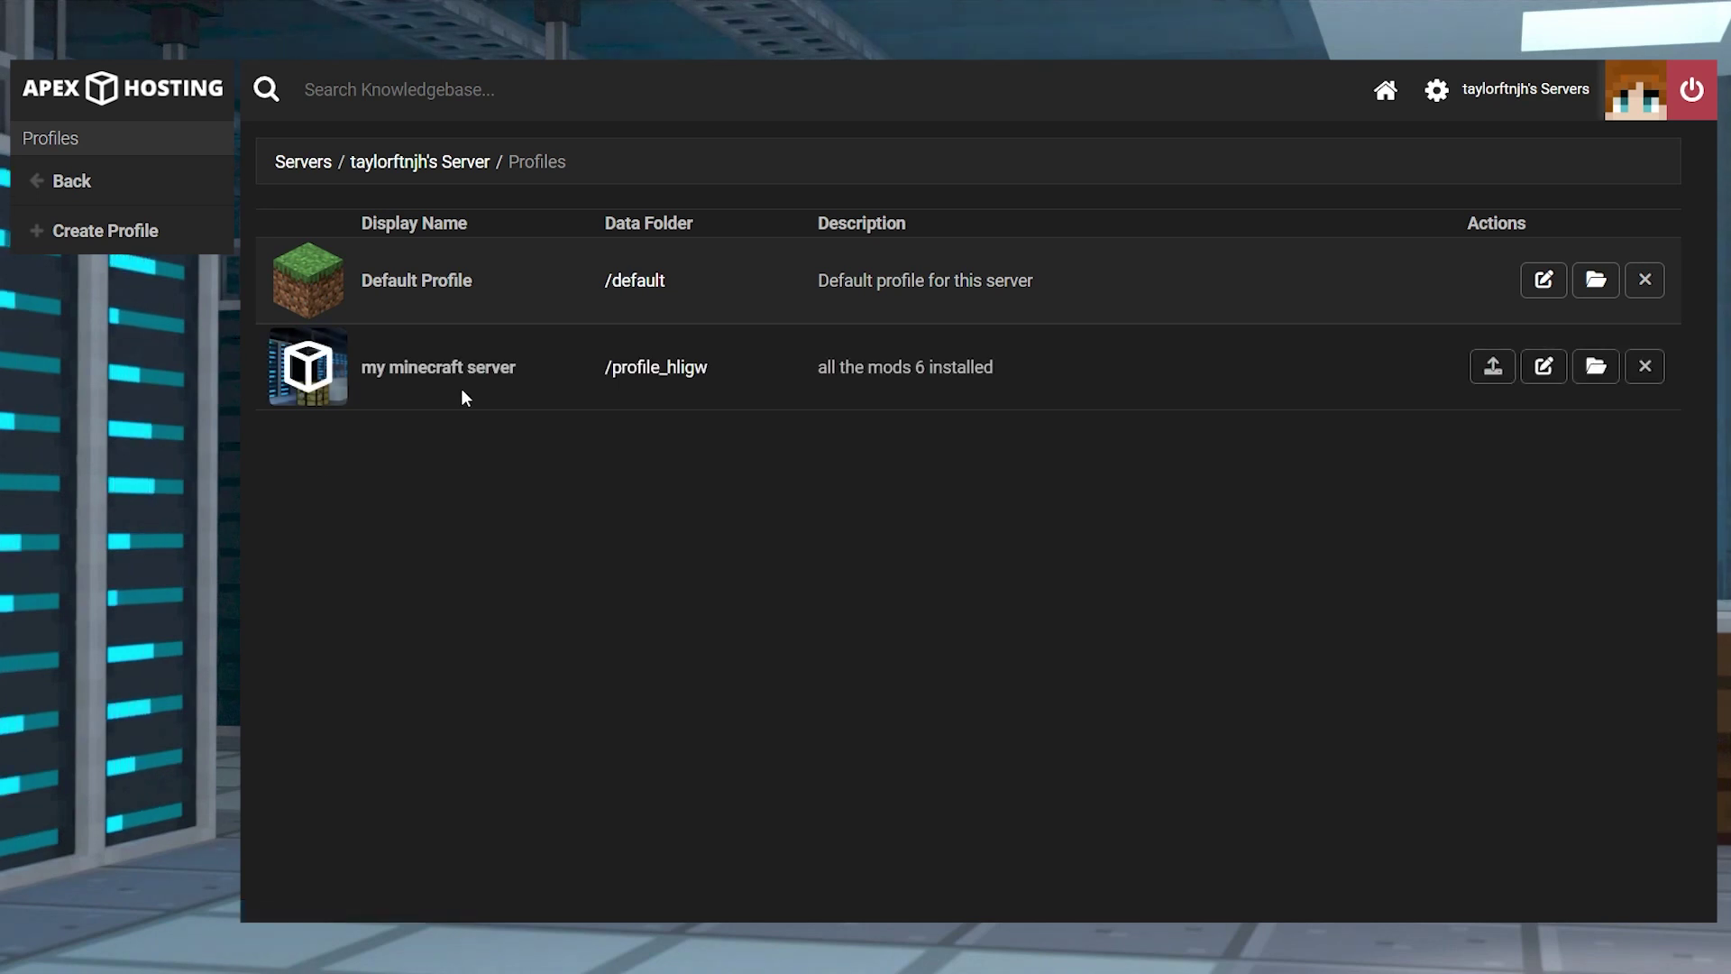
# Enable and activate the my minecraft server profile, replacing the Default Profile.
pyautogui.click(1491, 368)
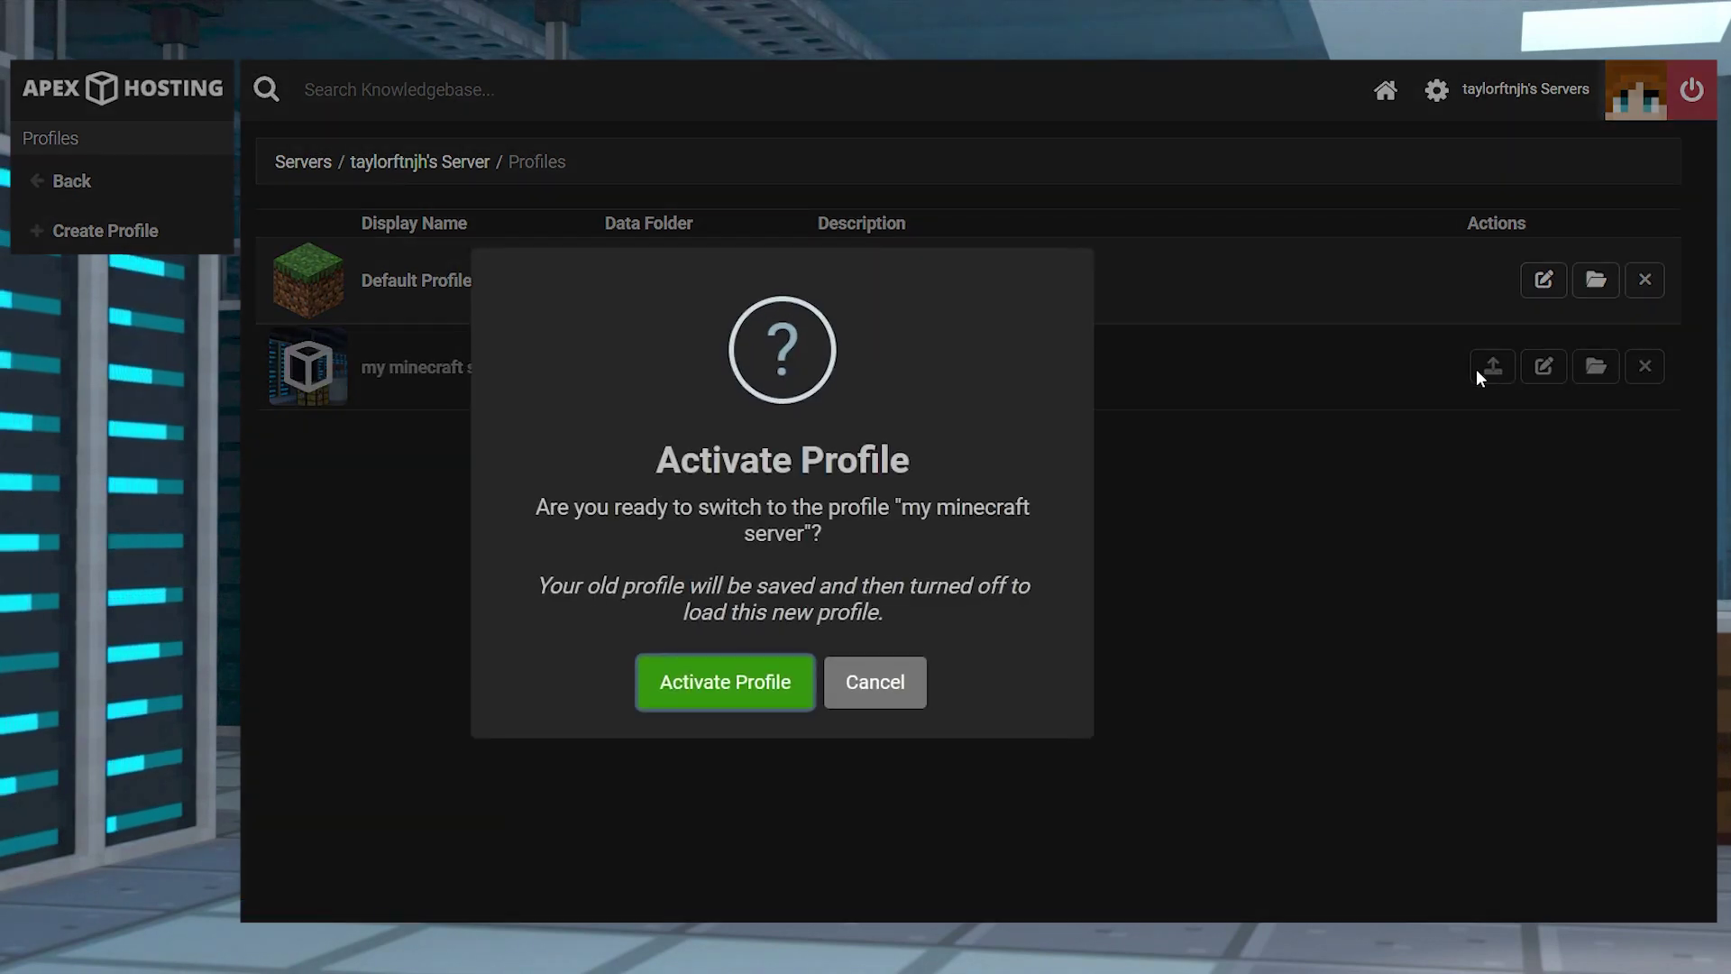
pyautogui.click(712, 702)
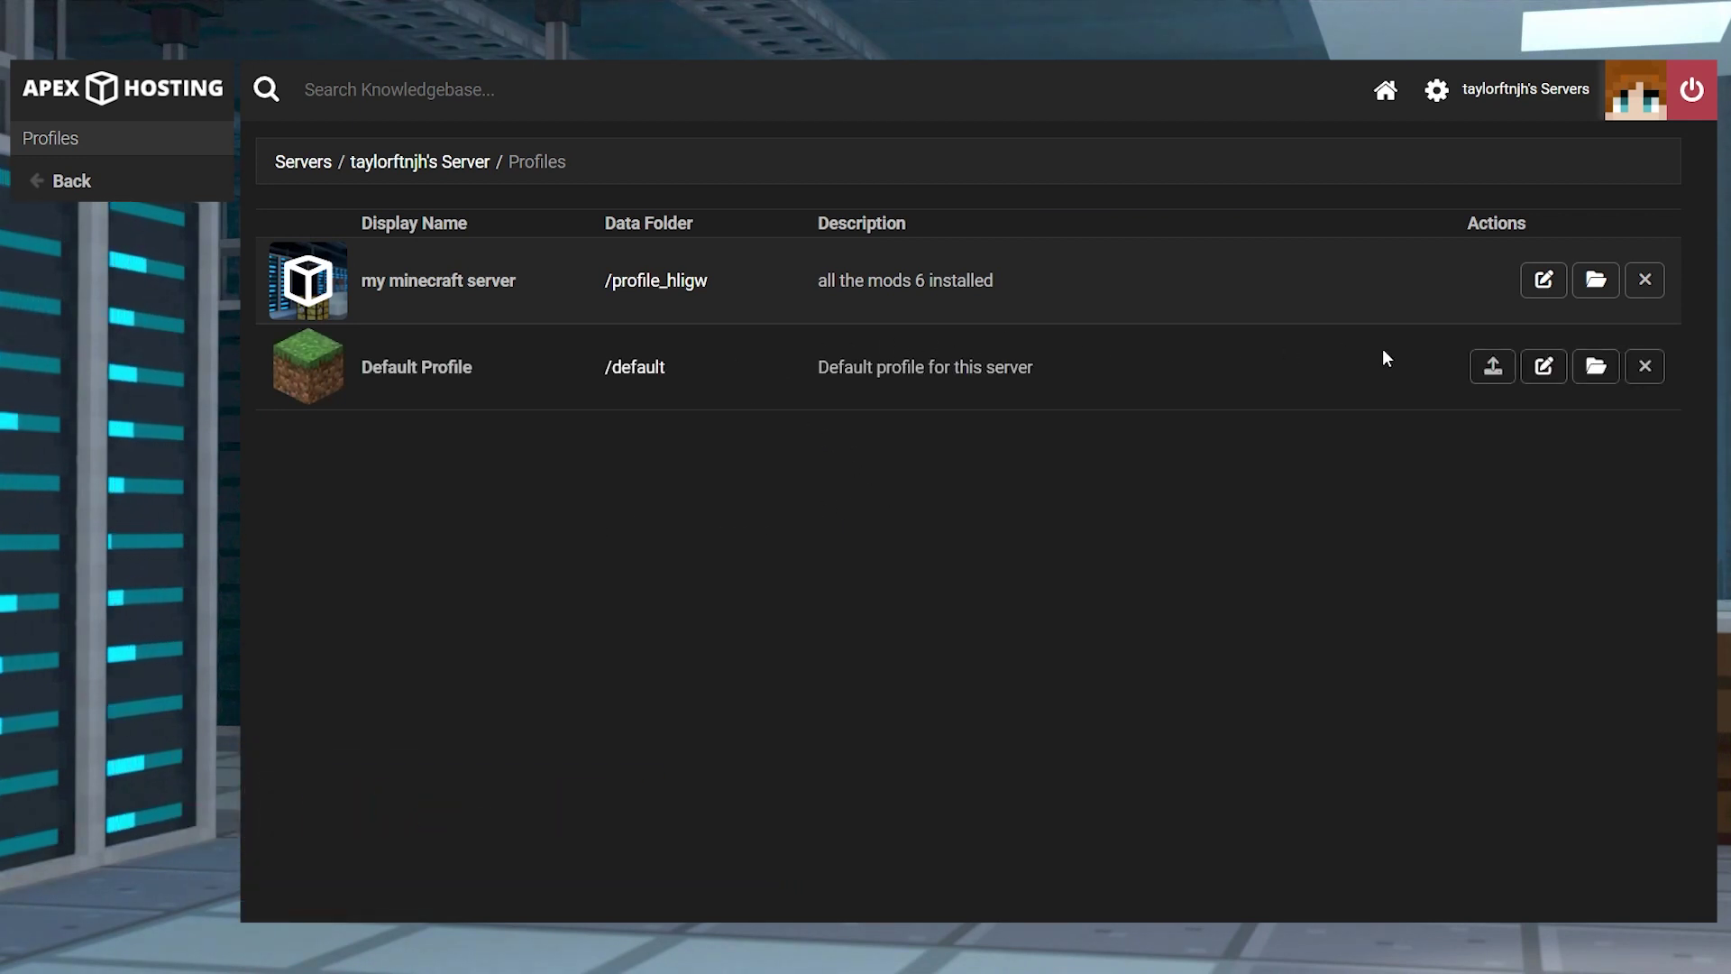
# Rename the default profile 'my original minecraft server' with description 'vanilla minecraft server' and save.
pyautogui.click(1543, 366)
pyautogui.write('my original min')
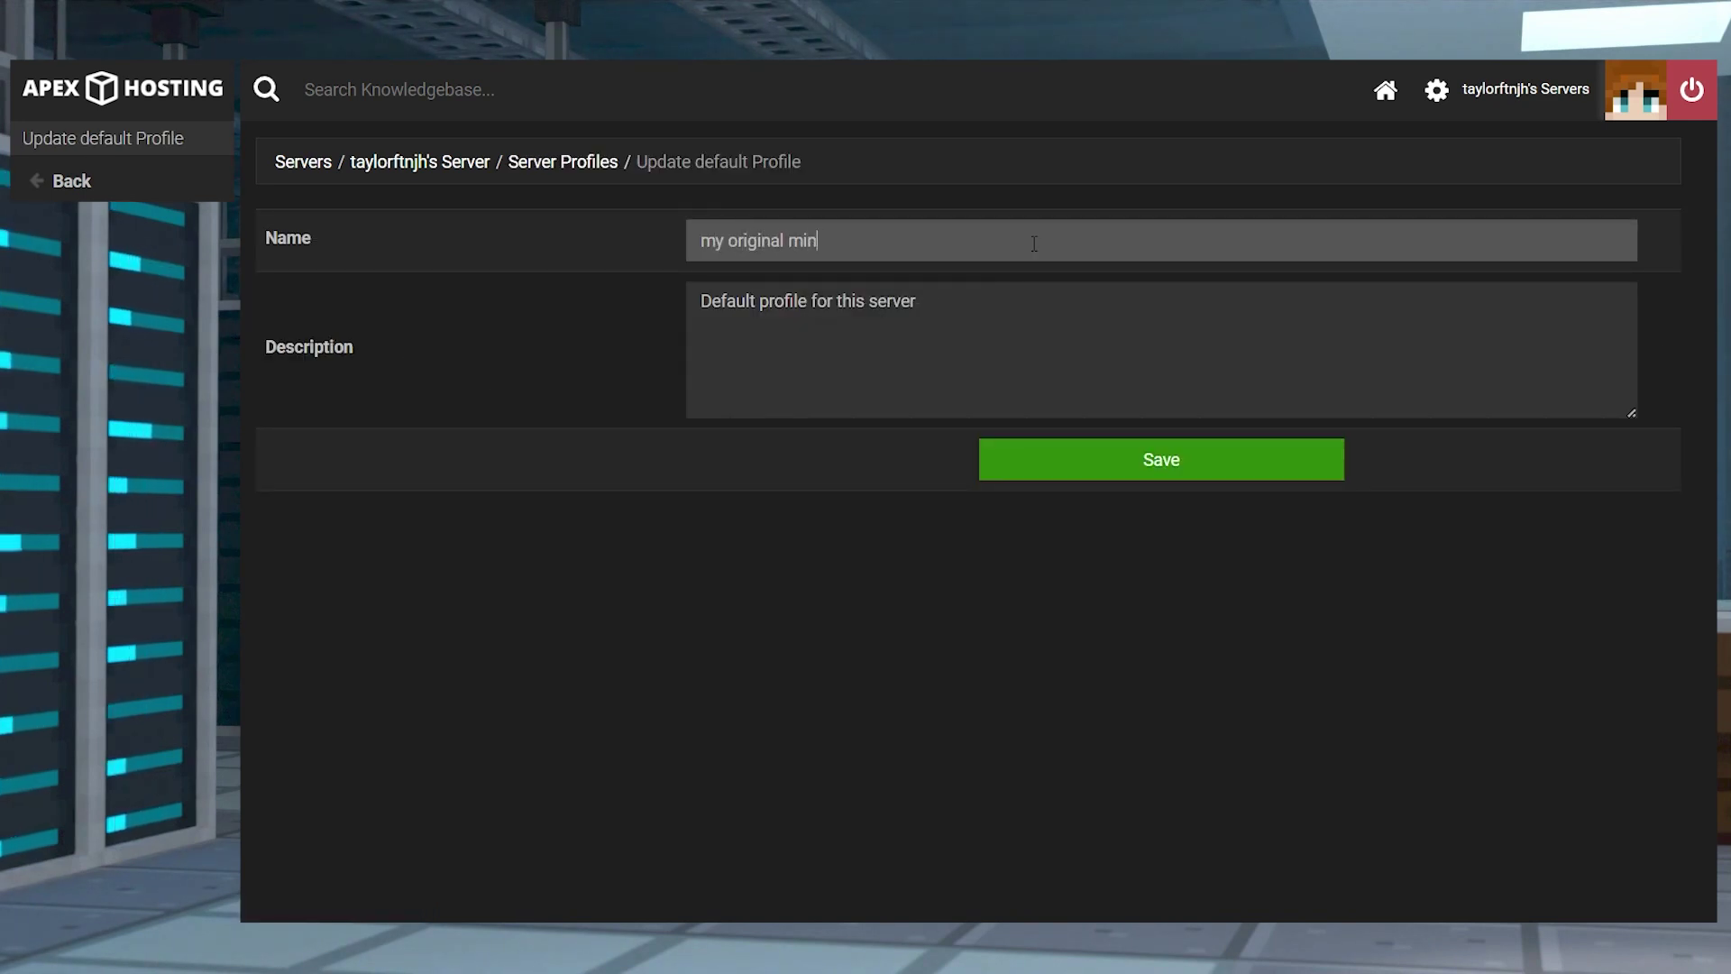
pyautogui.write('ecraft server')
pyautogui.click(1060, 299)
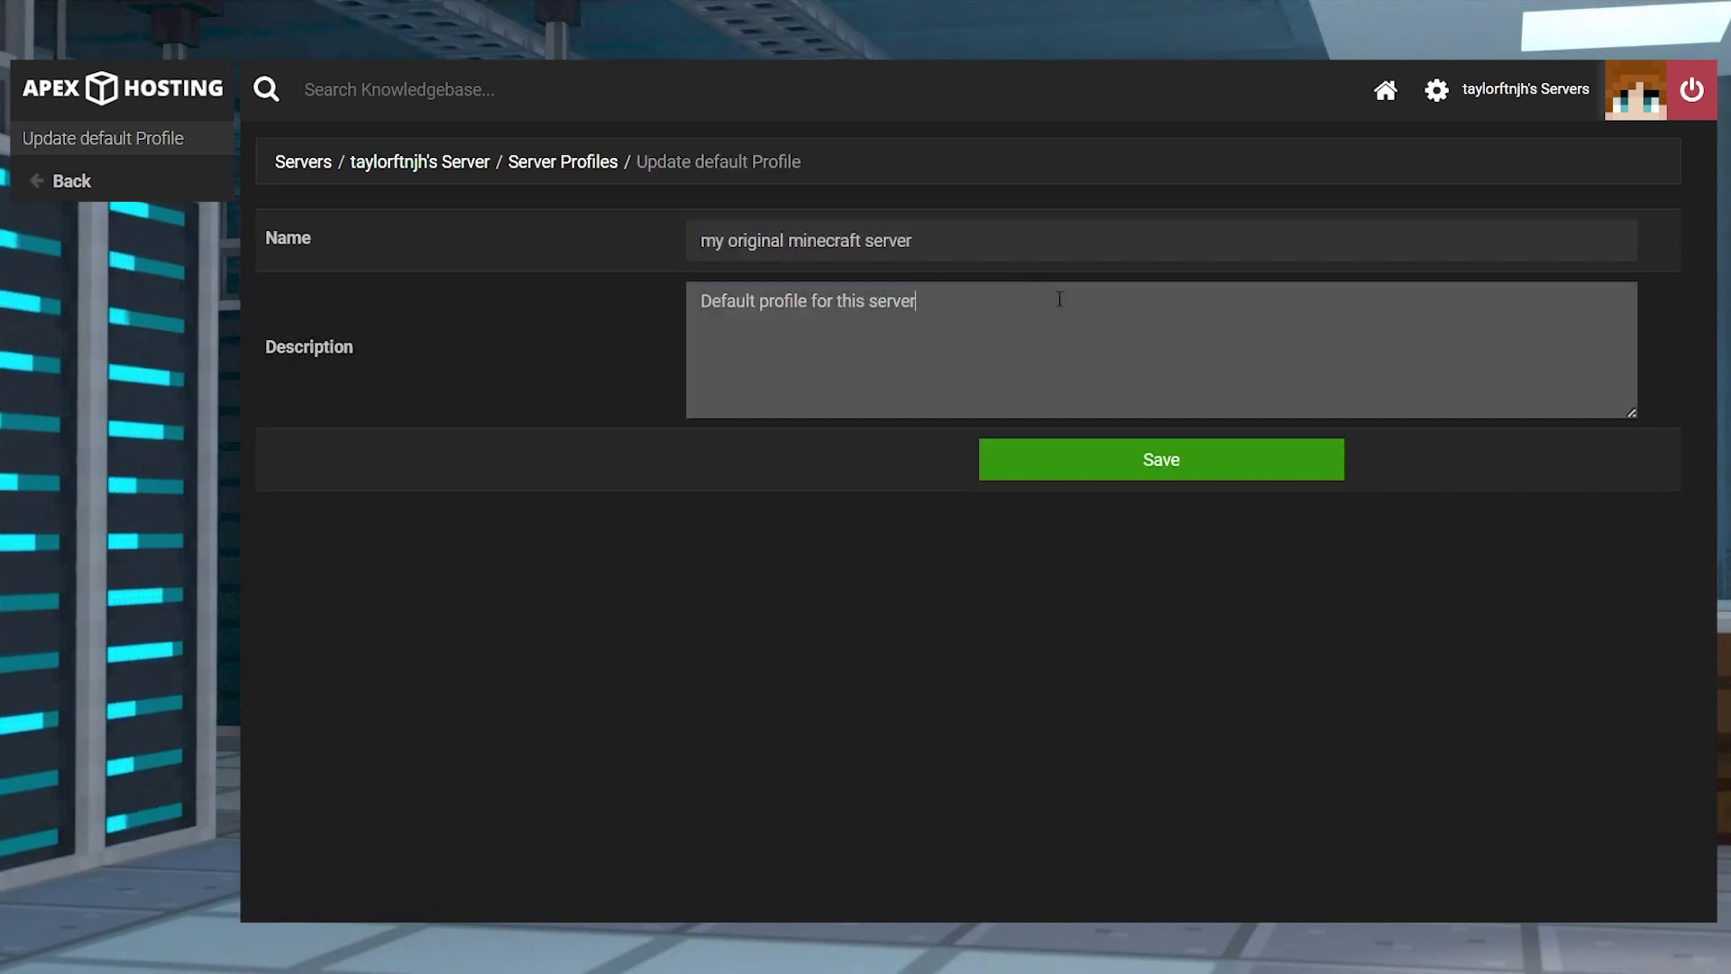
pyautogui.moveTo(1060, 299); pyautogui.dragTo(307, 311)
pyautogui.write('vanilla minecraft server')
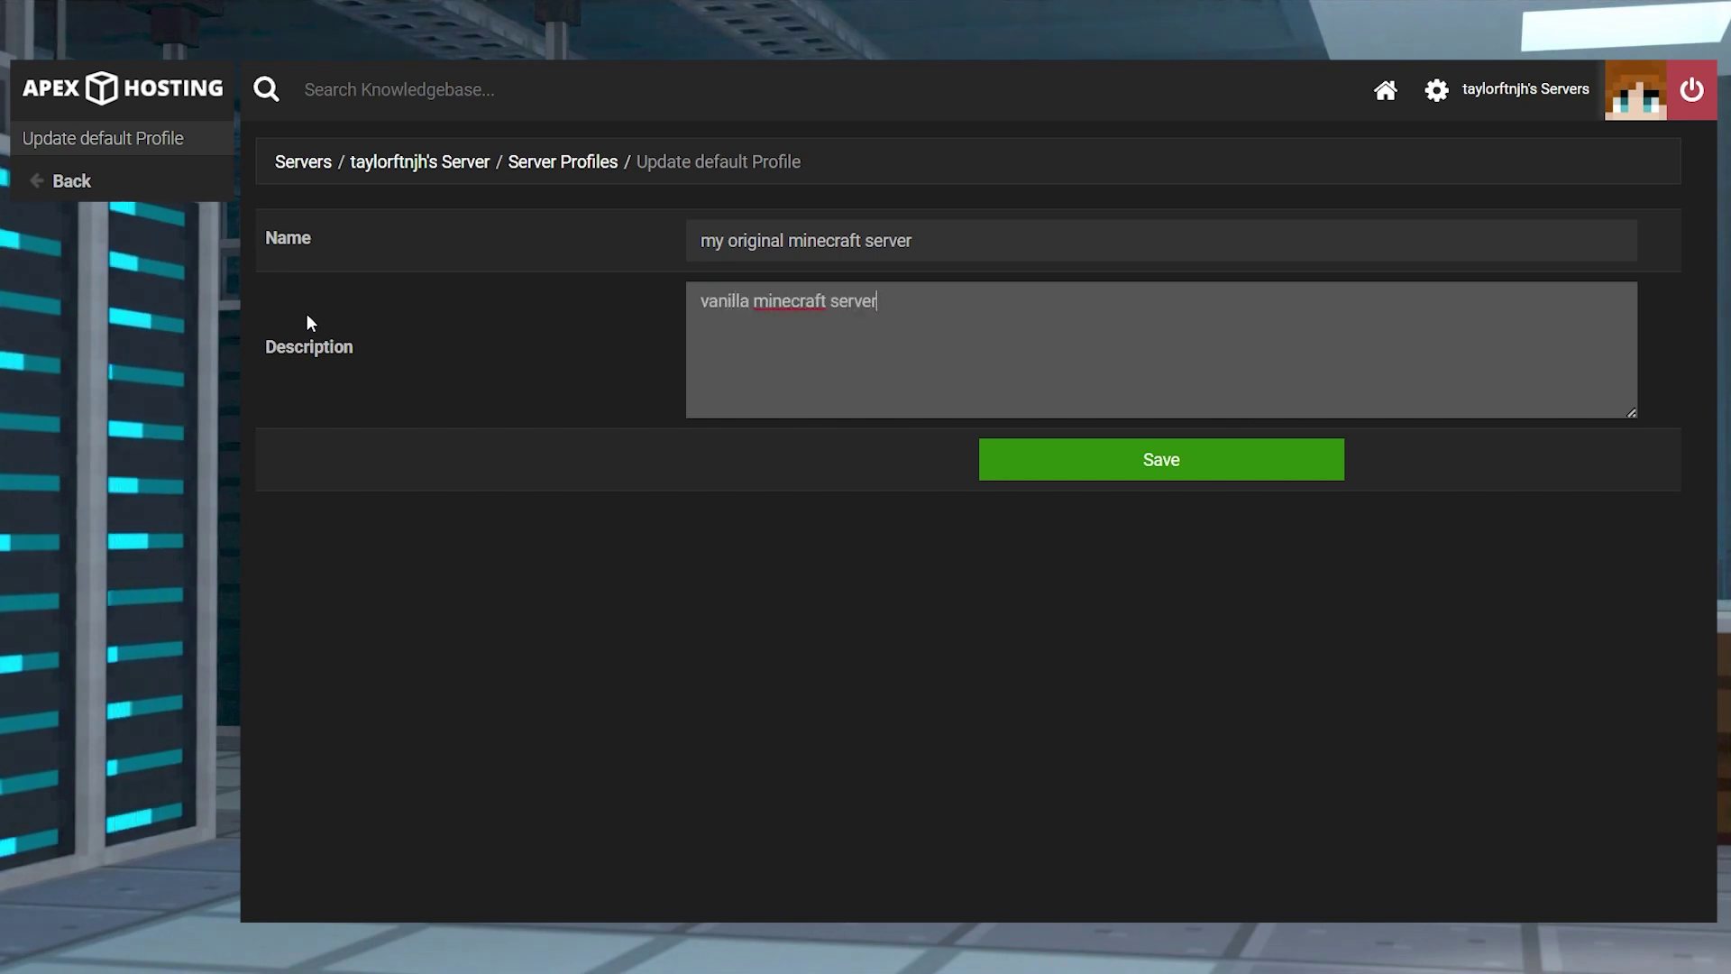
pyautogui.click(857, 444)
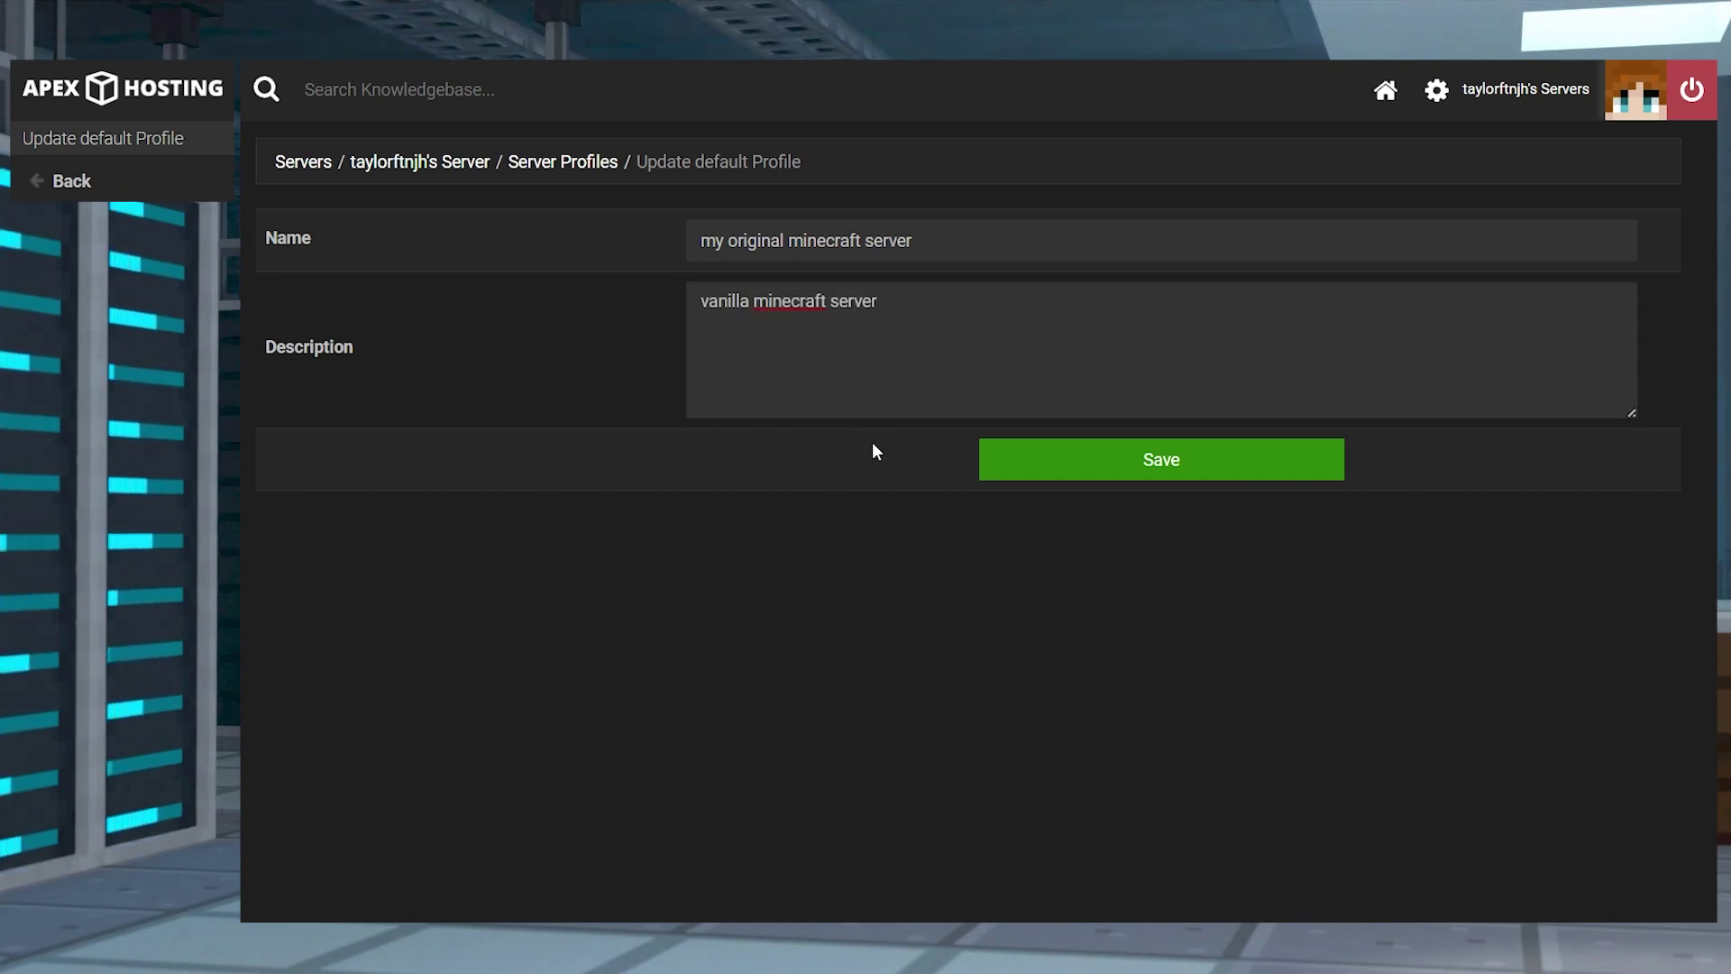
pyautogui.click(1201, 457)
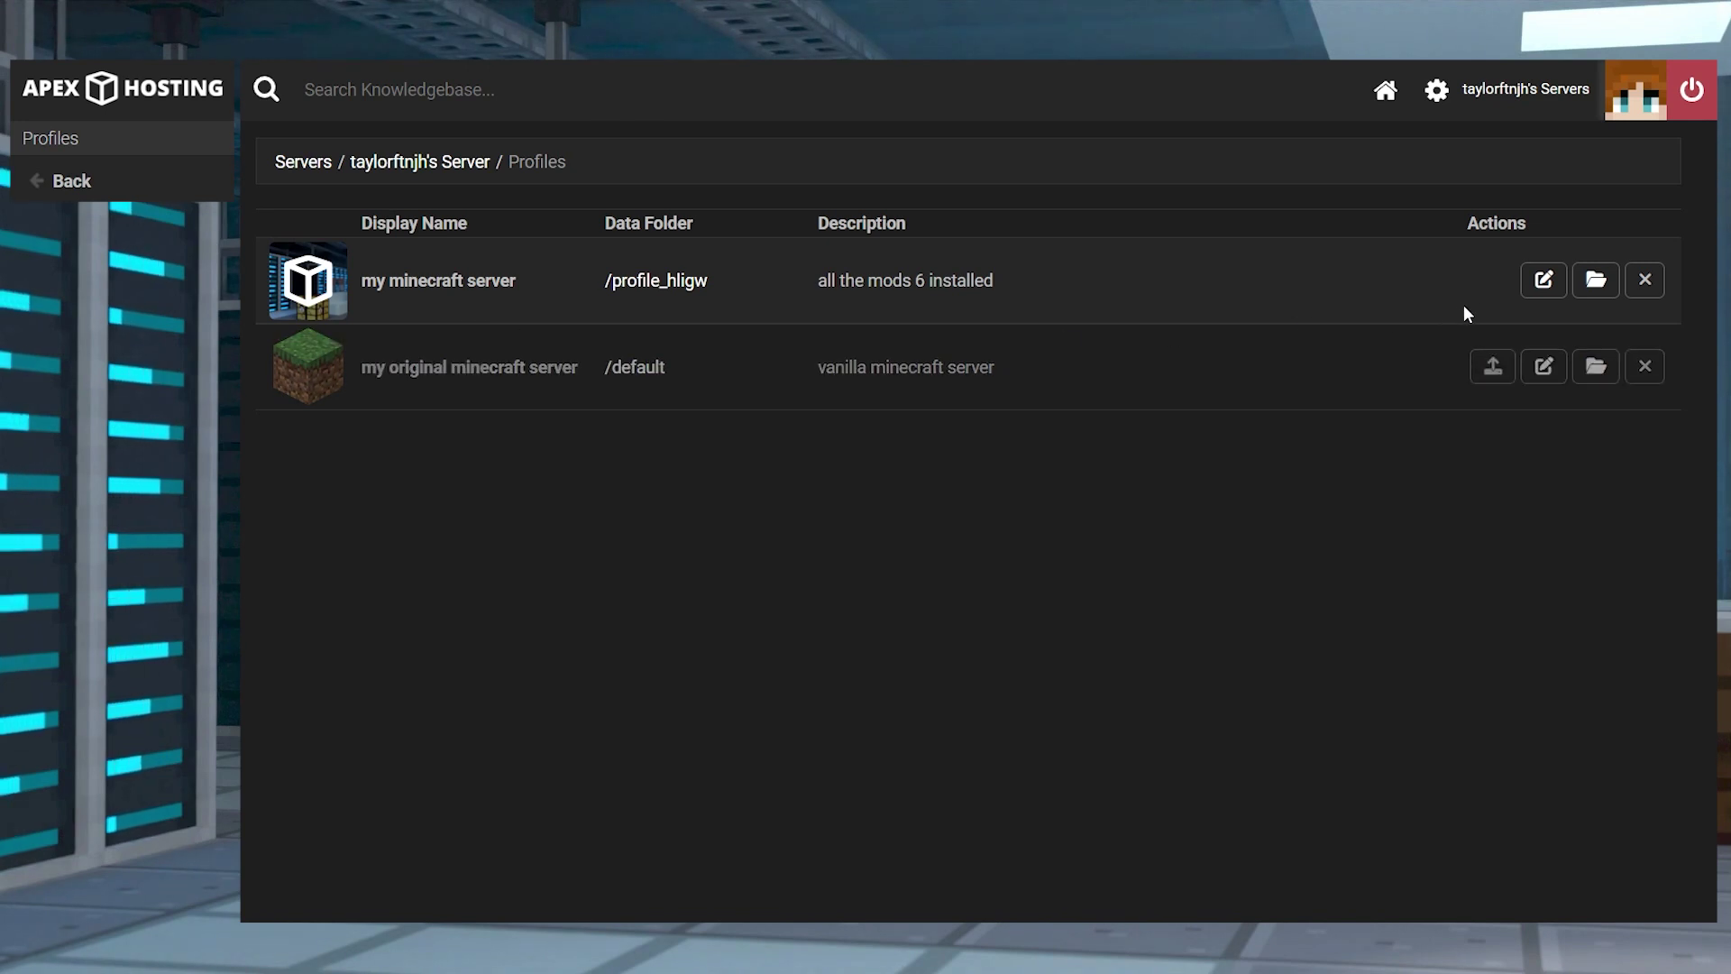
pyautogui.click(1598, 284)
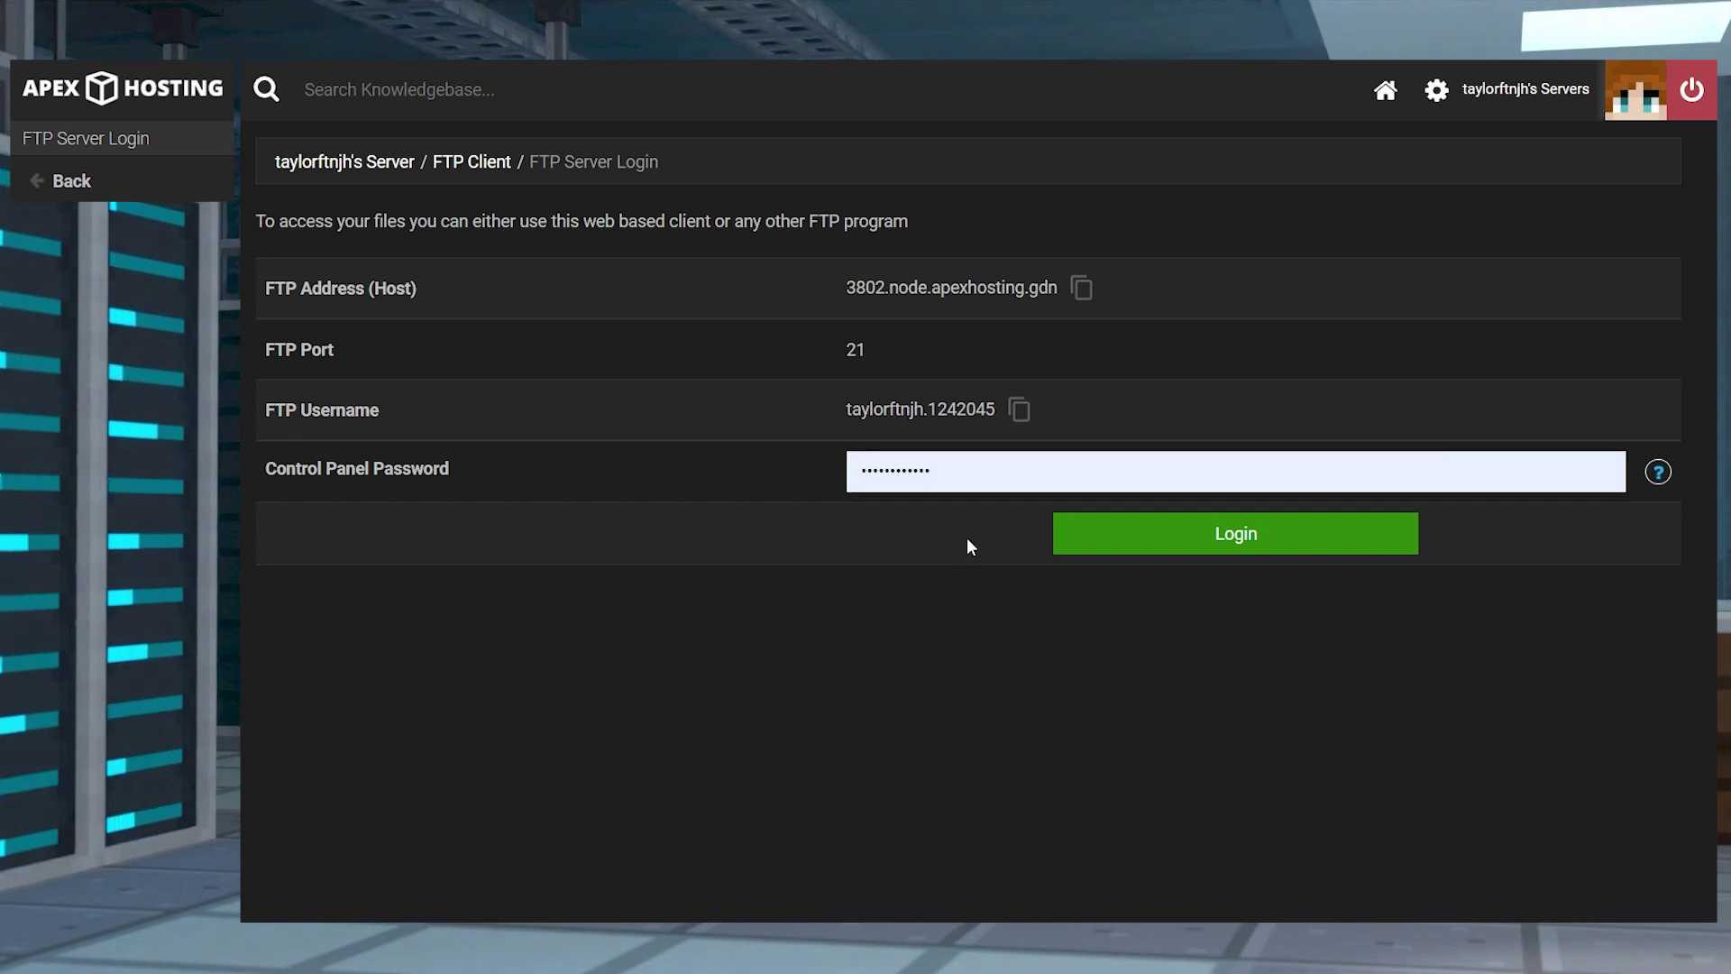
pyautogui.click(1223, 539)
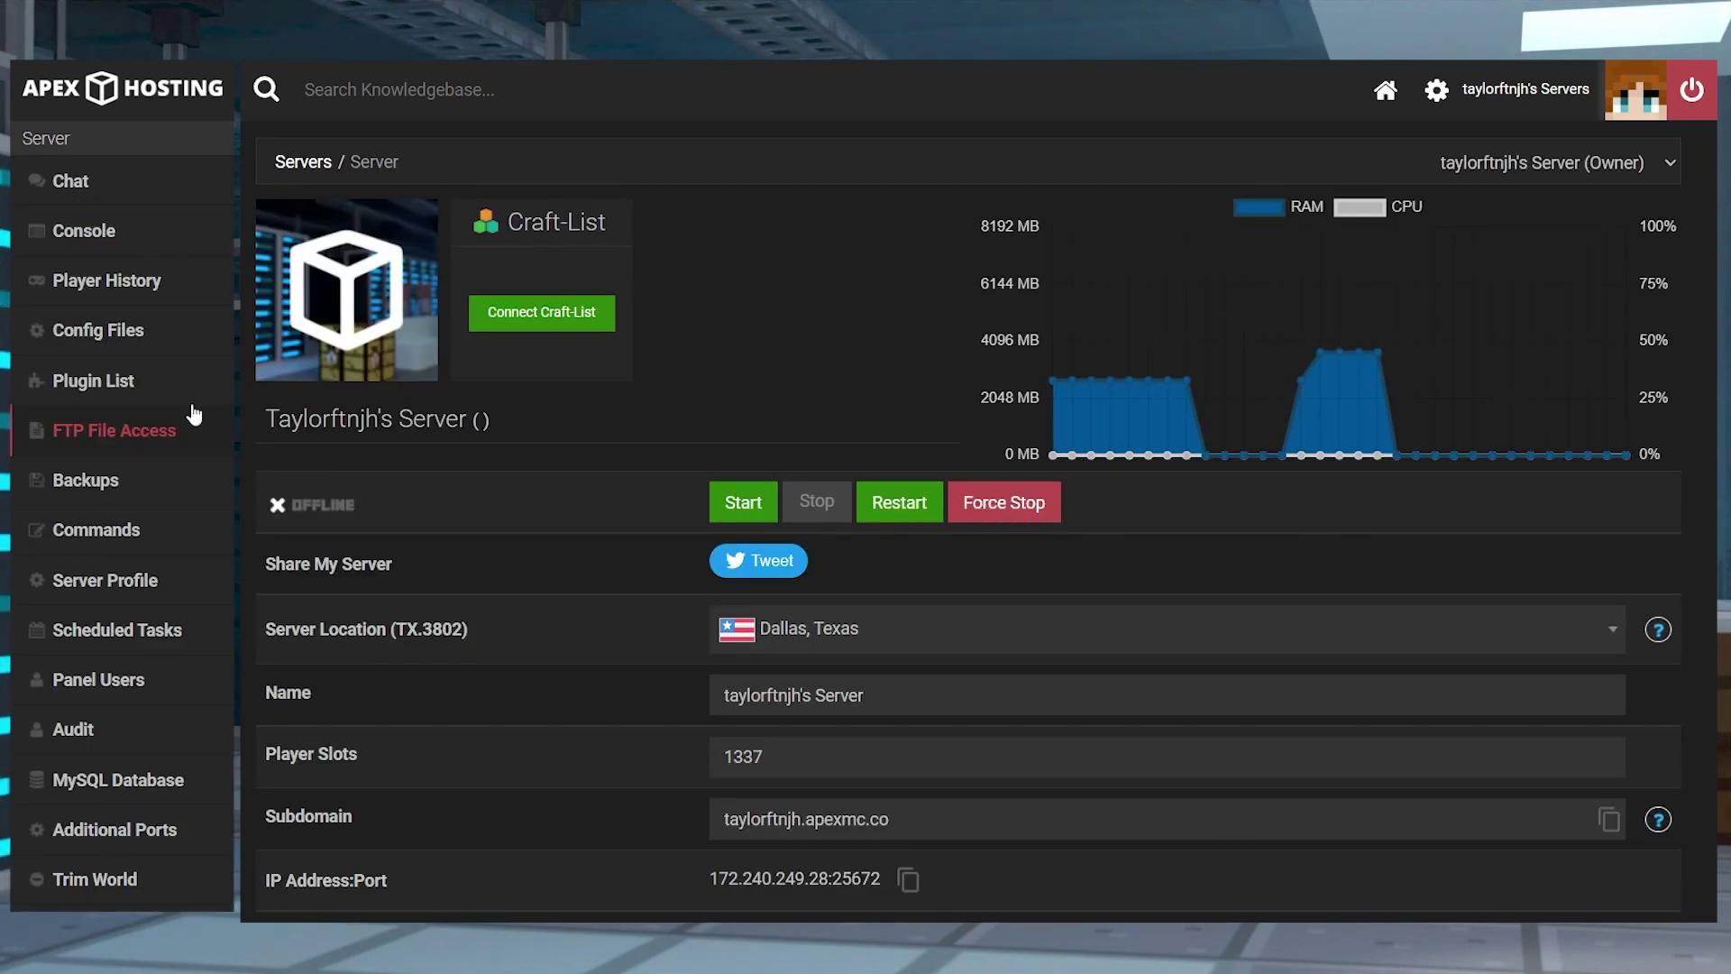
pyautogui.click(159, 429)
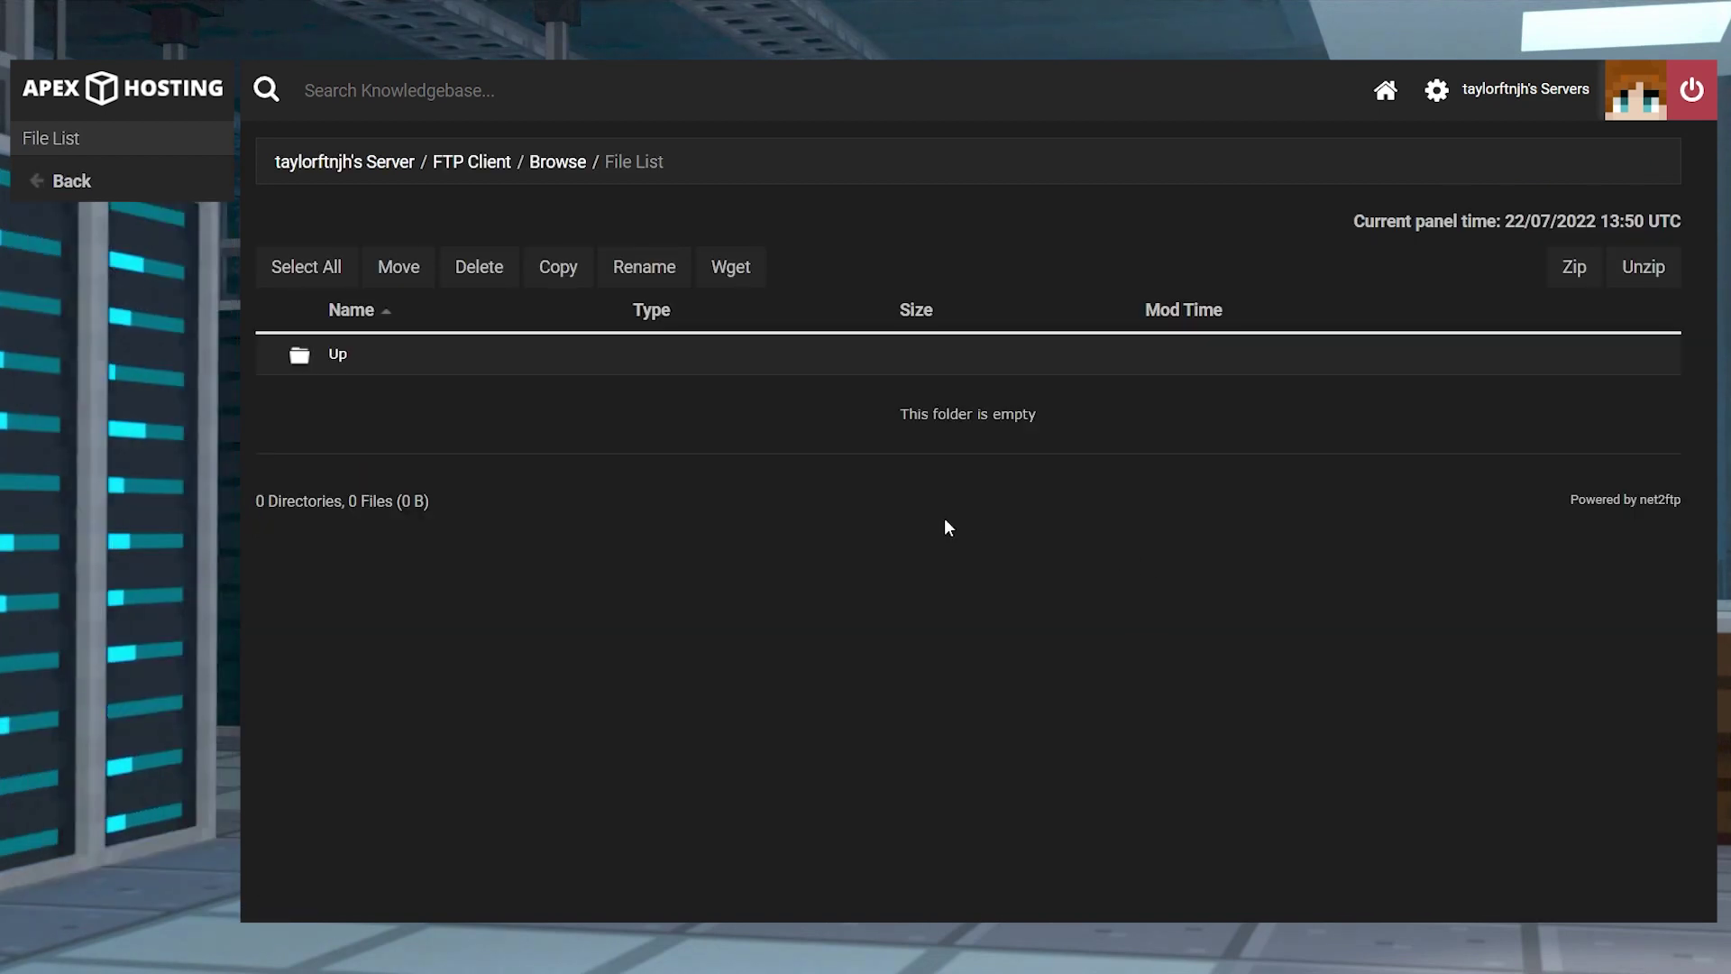
pyautogui.click(339, 356)
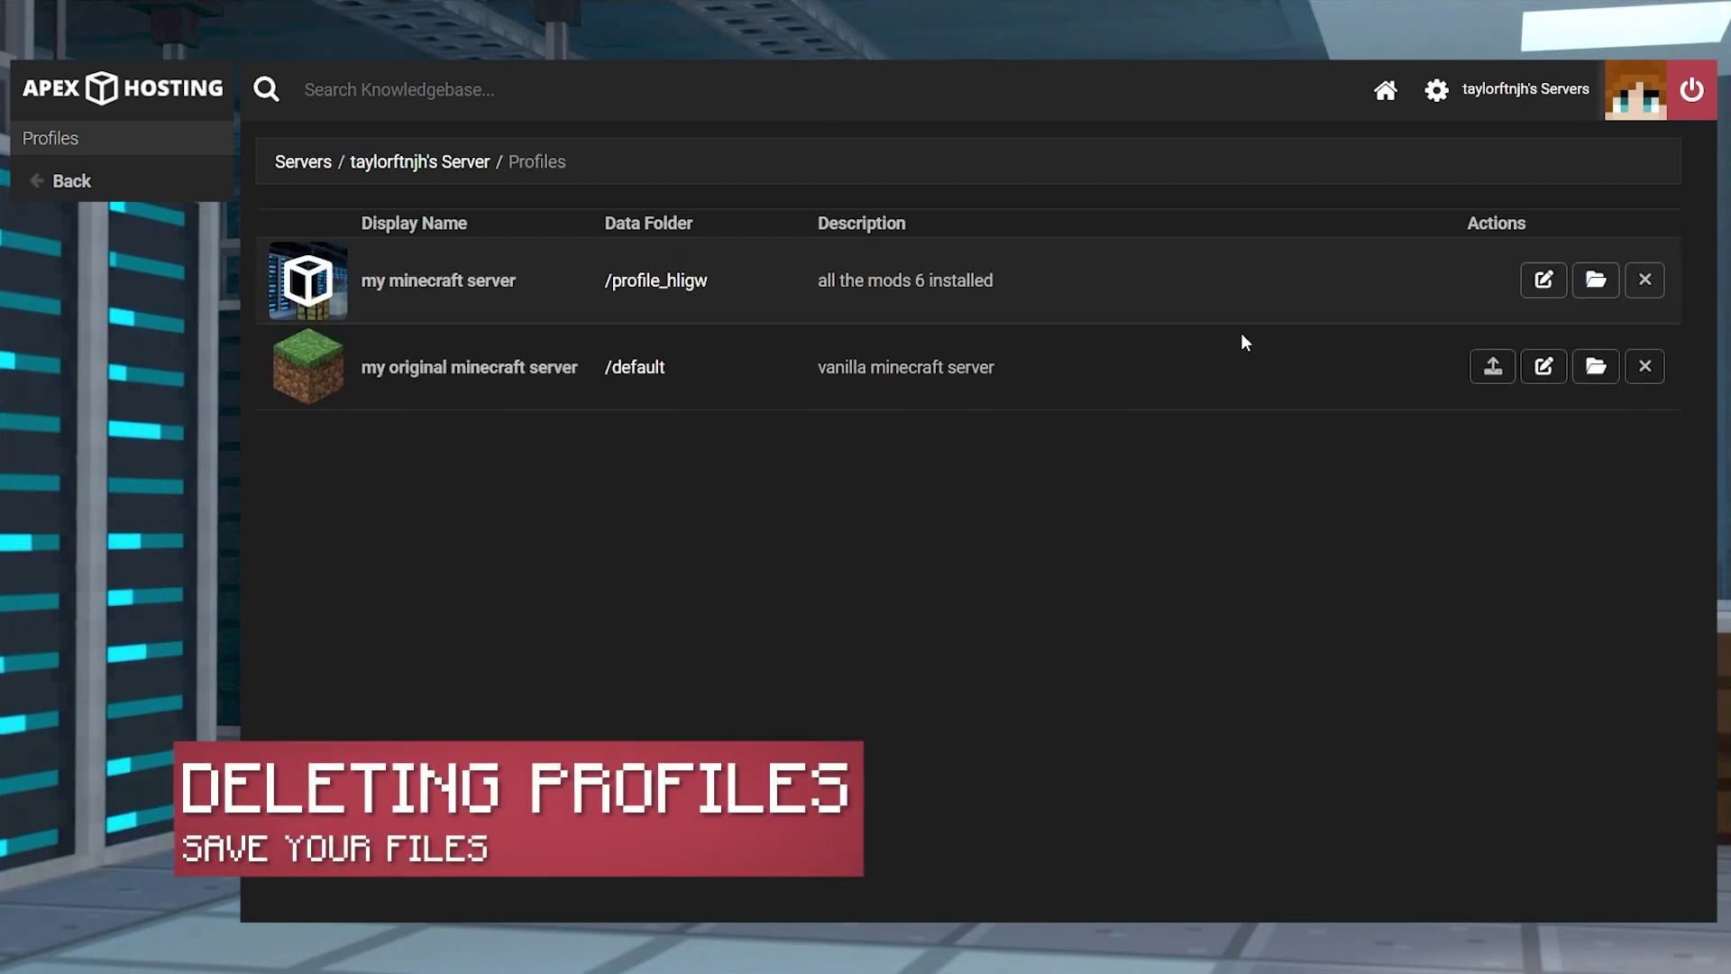
# Delete the my minecraft server profile, confirming removal of all its files.
pyautogui.click(1642, 285)
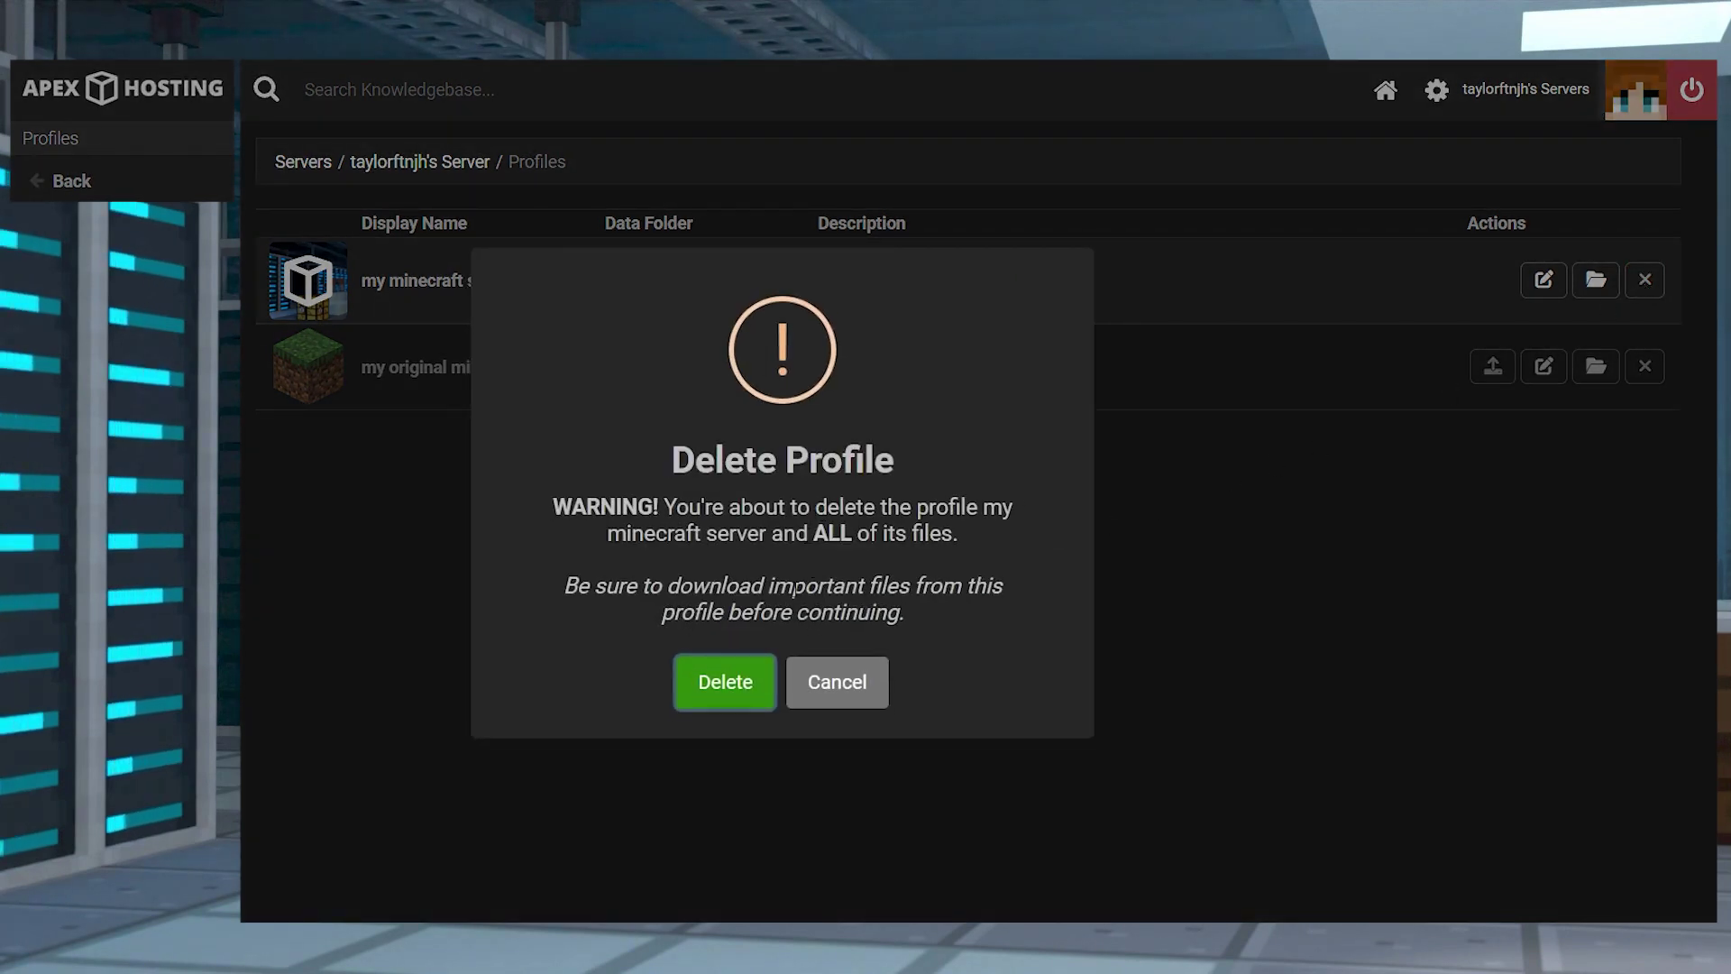
pyautogui.click(755, 683)
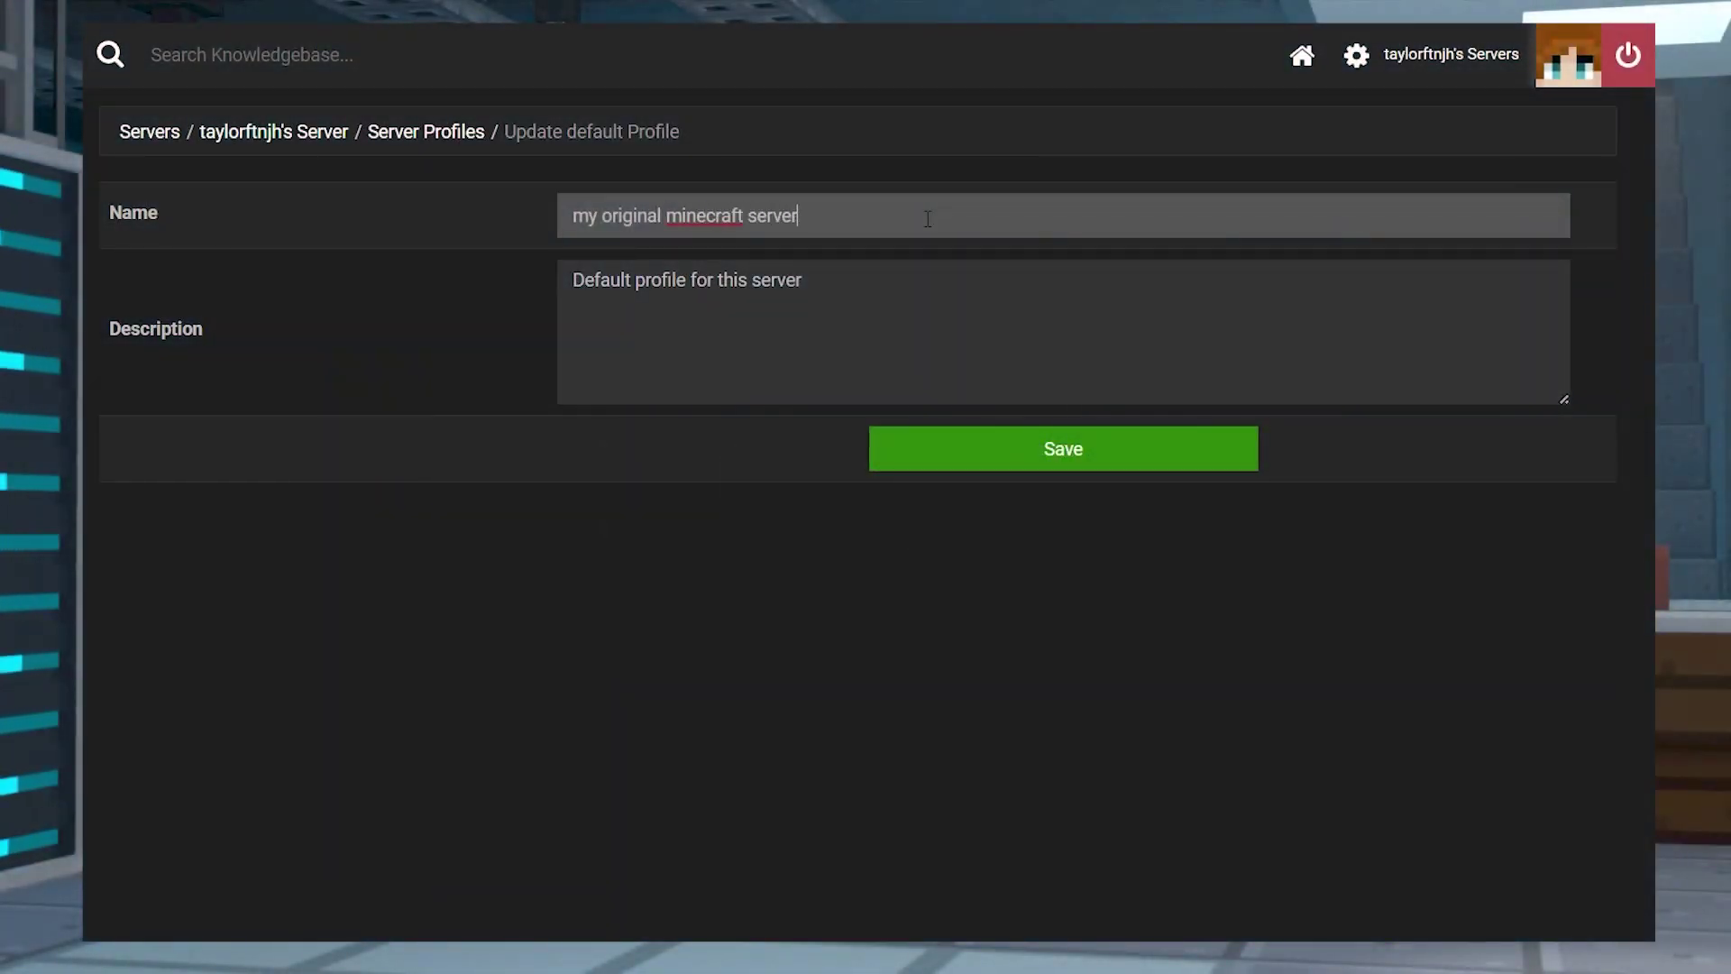
# Replace the default profile's description text with 'manilla minecr'.
pyautogui.click(908, 278)
pyautogui.hotkey('ctrl', 'a')
pyautogui.write('m')
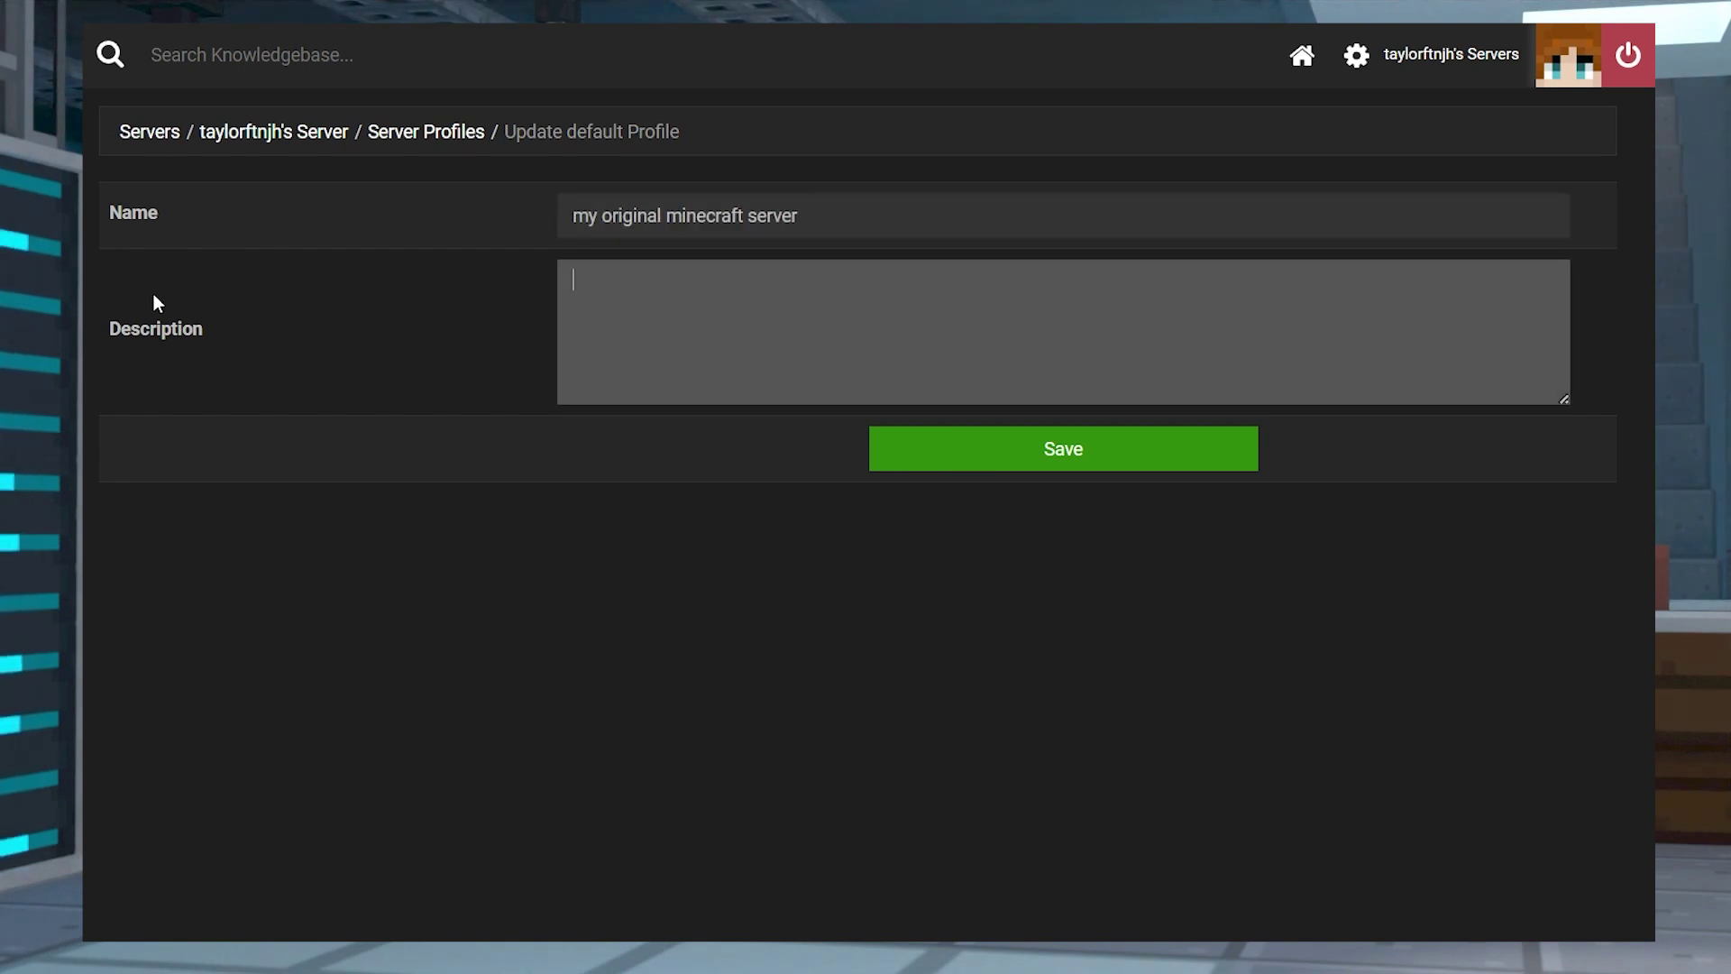
pyautogui.write('anilla minec')
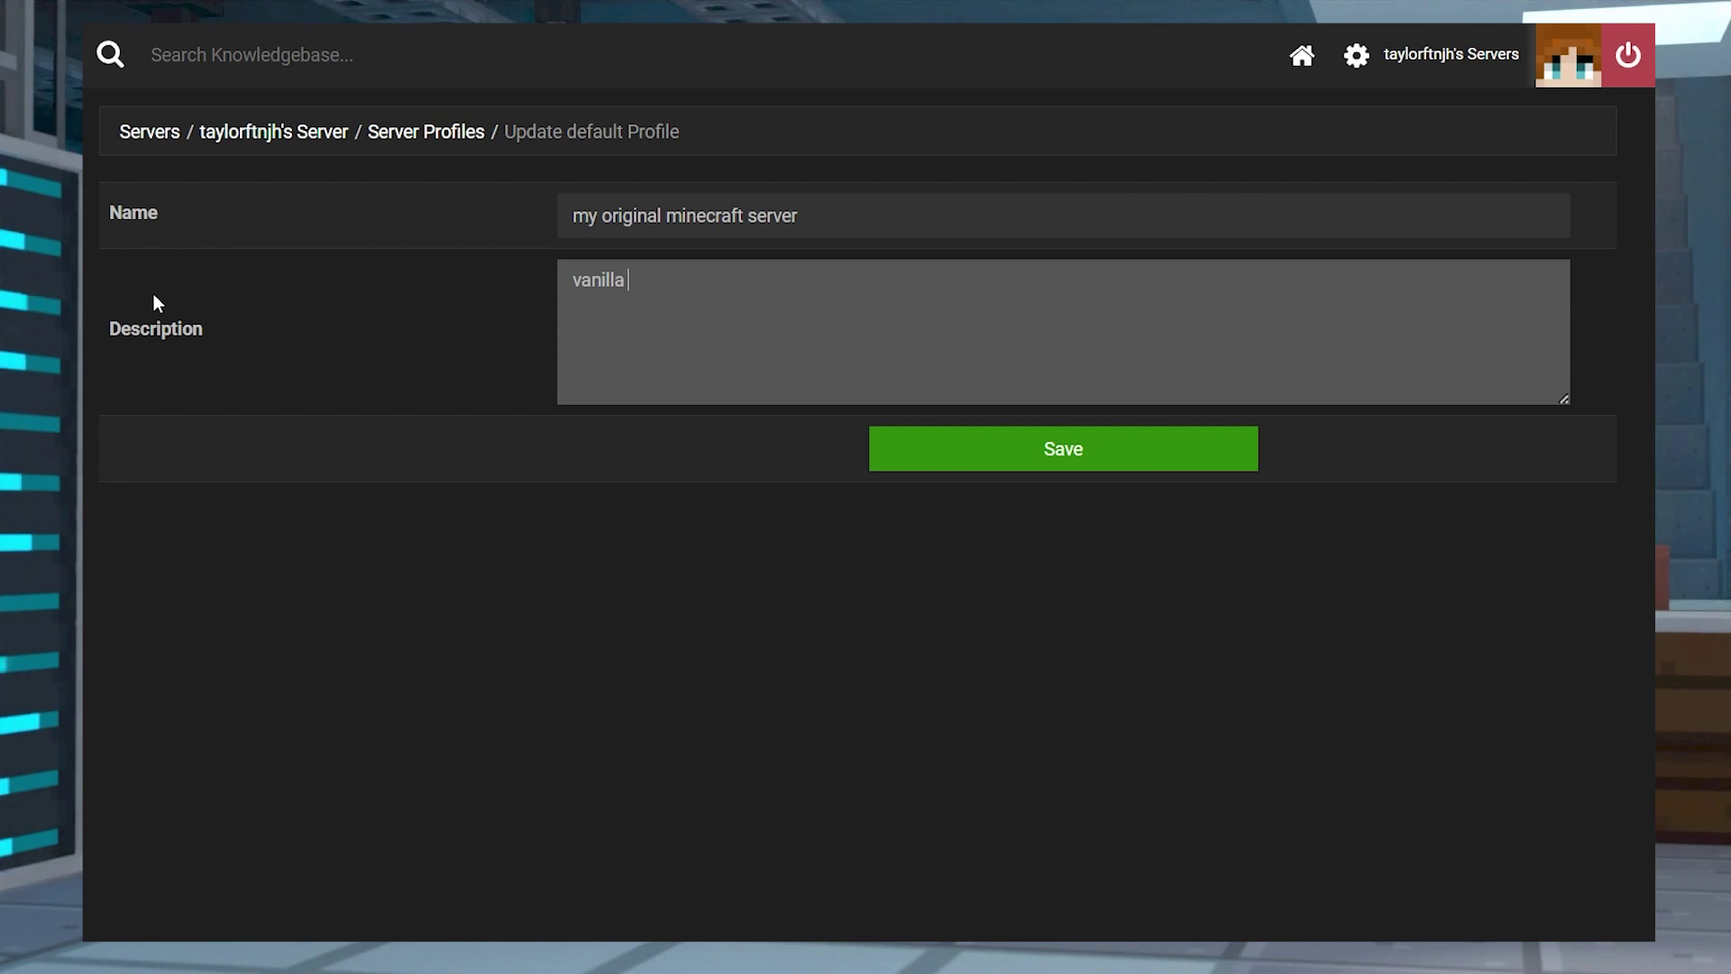
pyautogui.write('r')
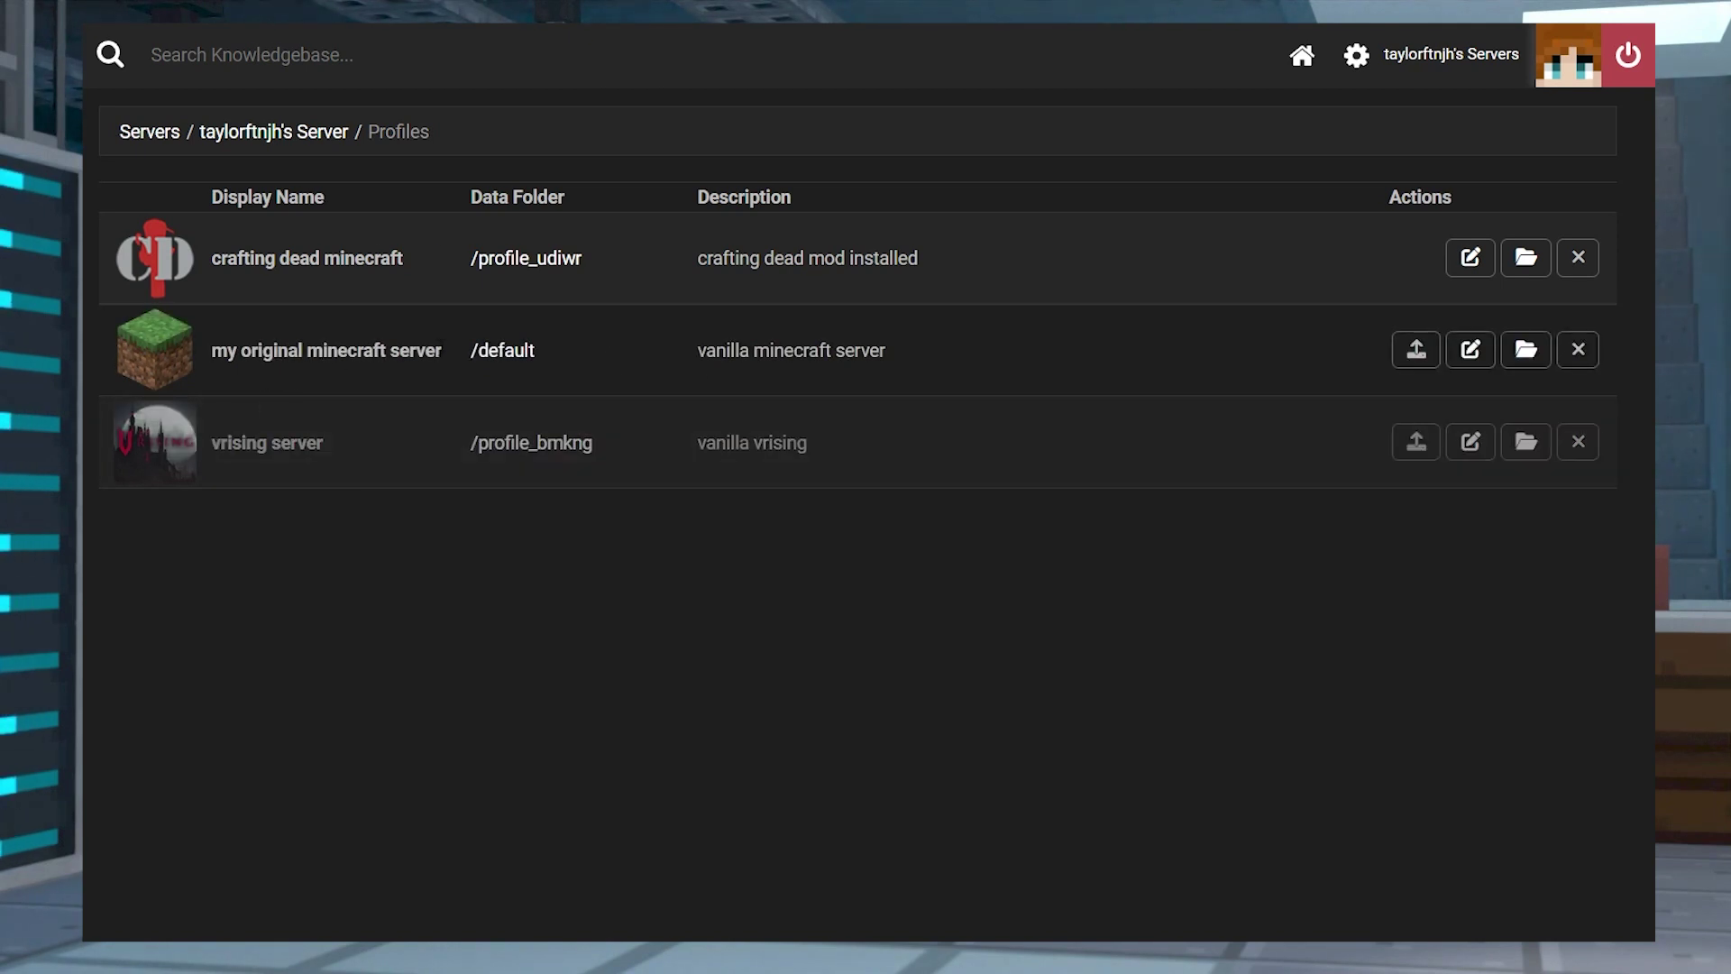
# Enable and activate the vrising server profile.
pyautogui.moveTo(444, 350); pyautogui.dragTo(213, 352)
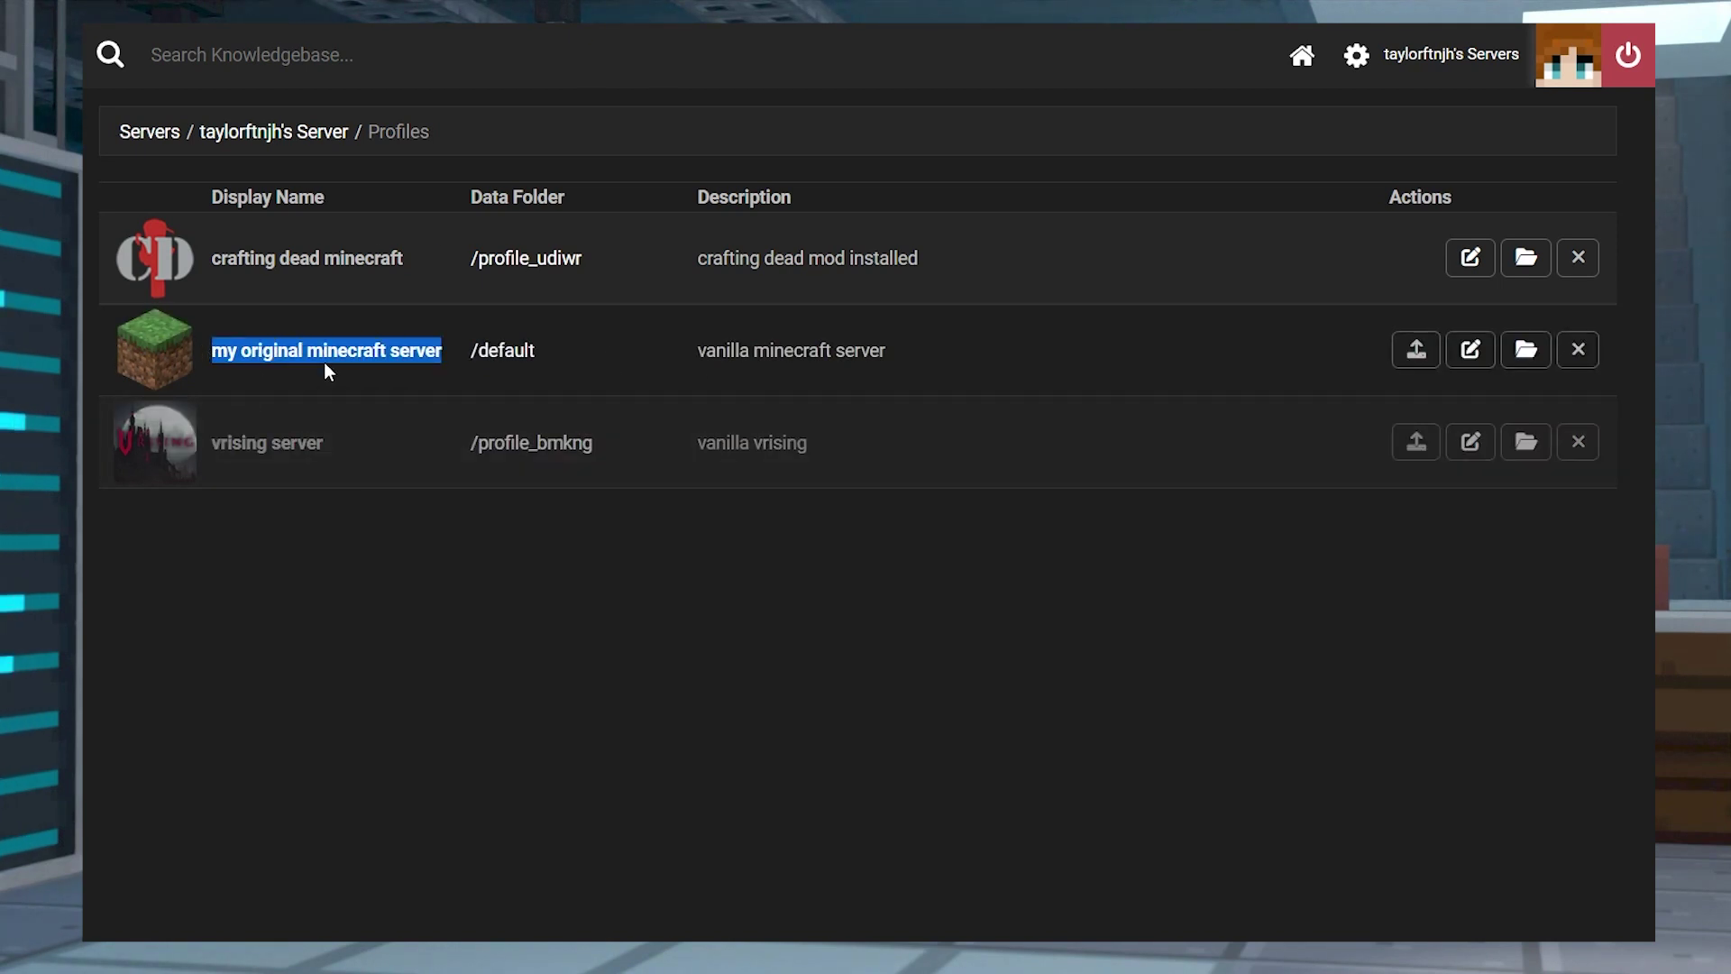
pyautogui.moveTo(402, 268); pyautogui.dragTo(223, 282)
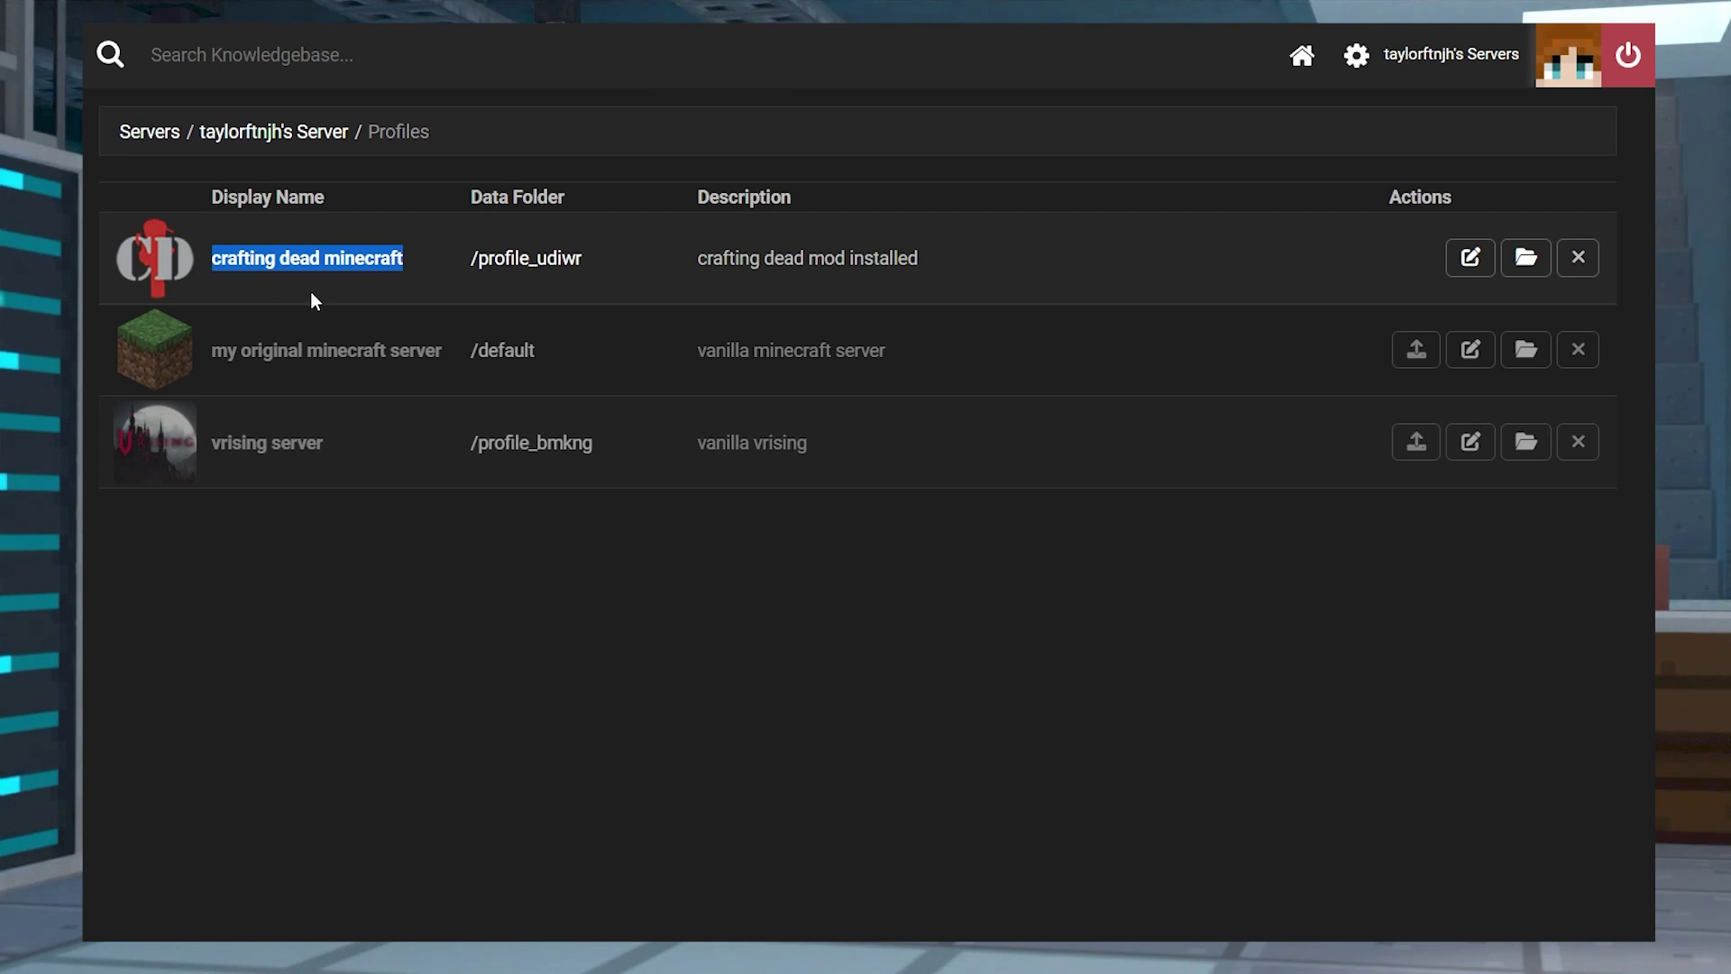
pyautogui.click(347, 473)
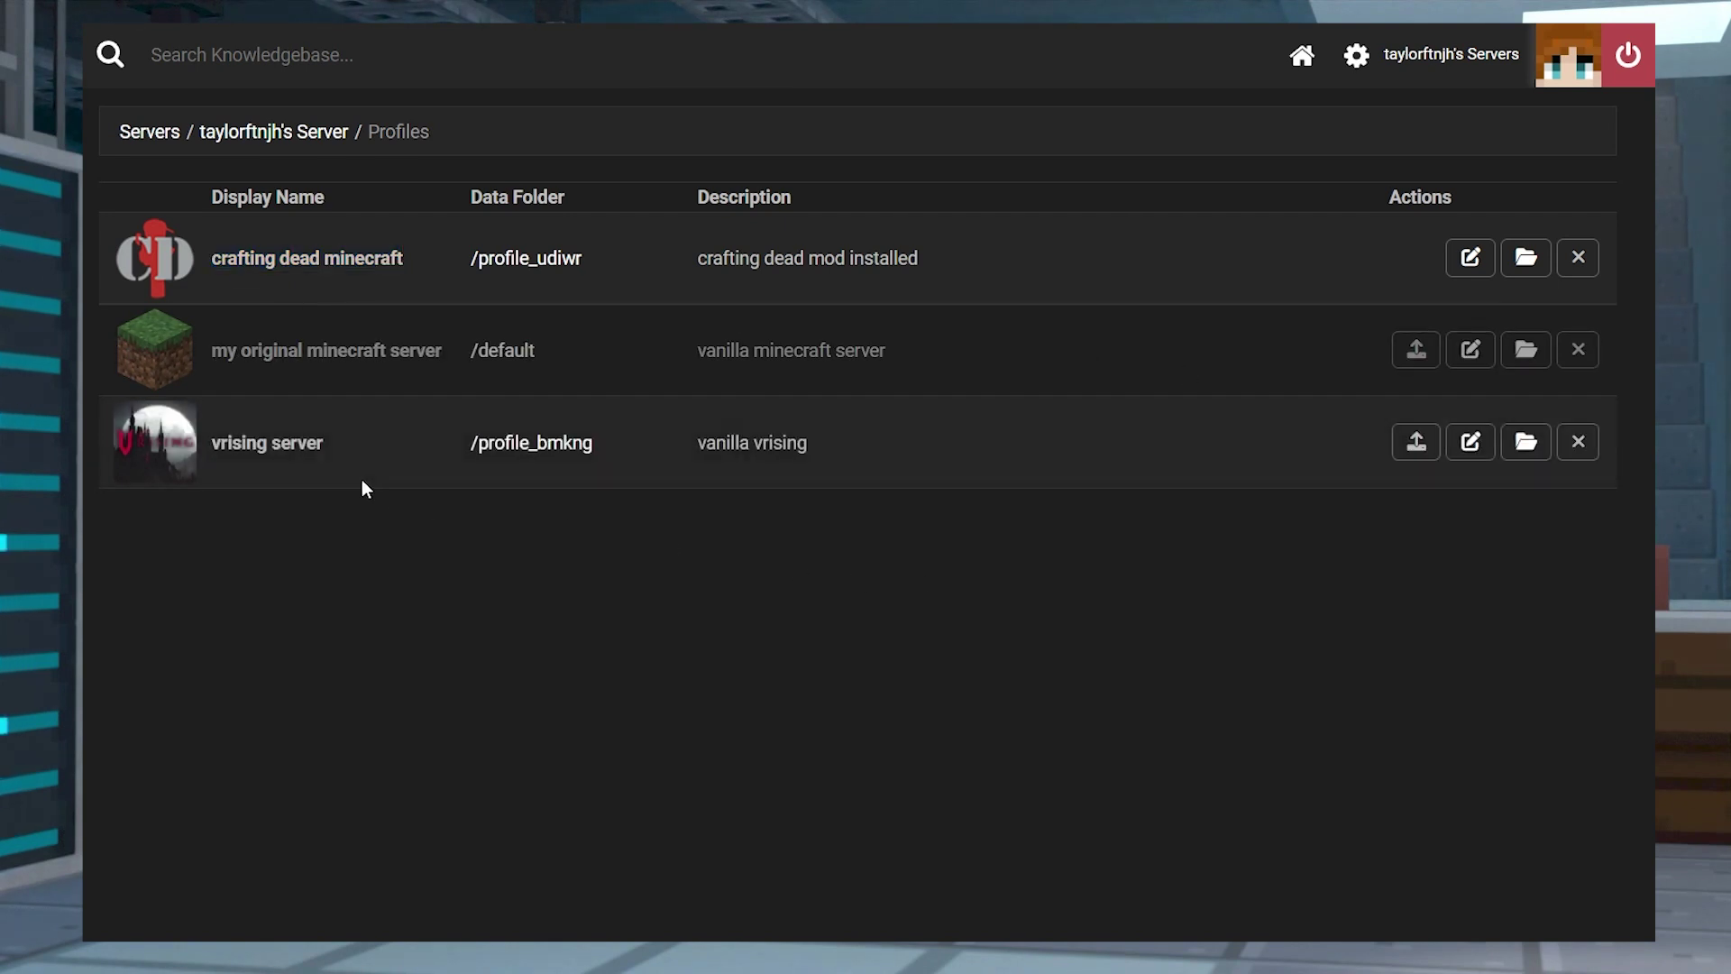
pyautogui.click(1417, 442)
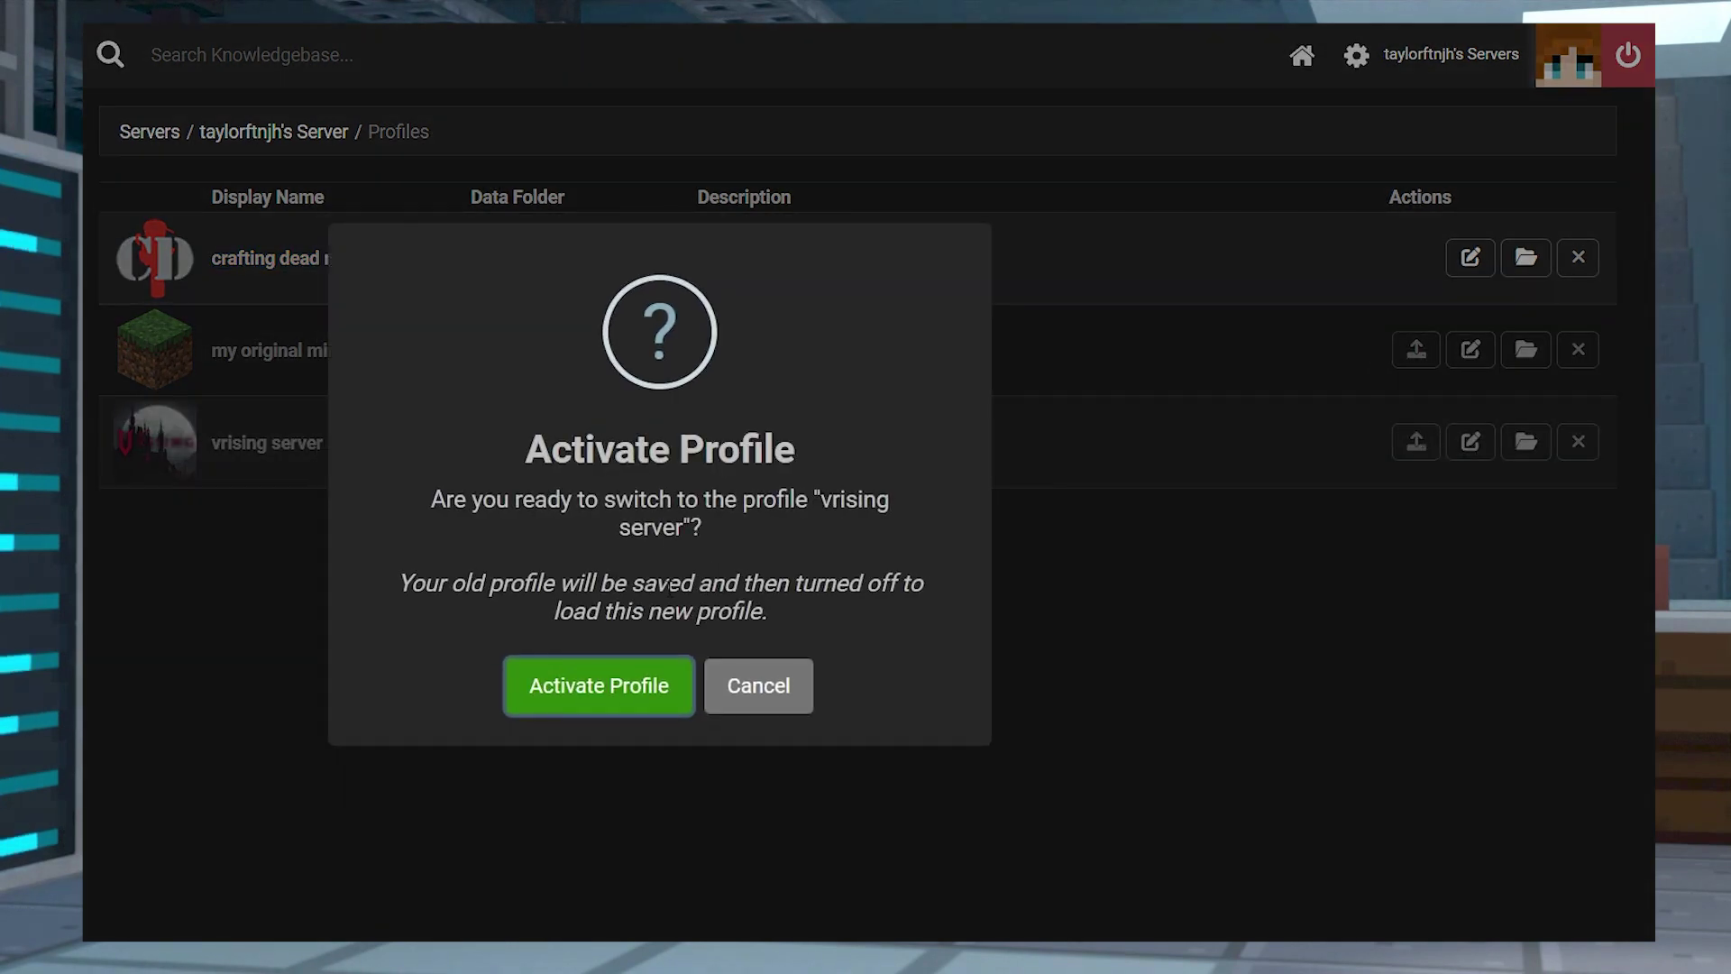
pyautogui.click(639, 699)
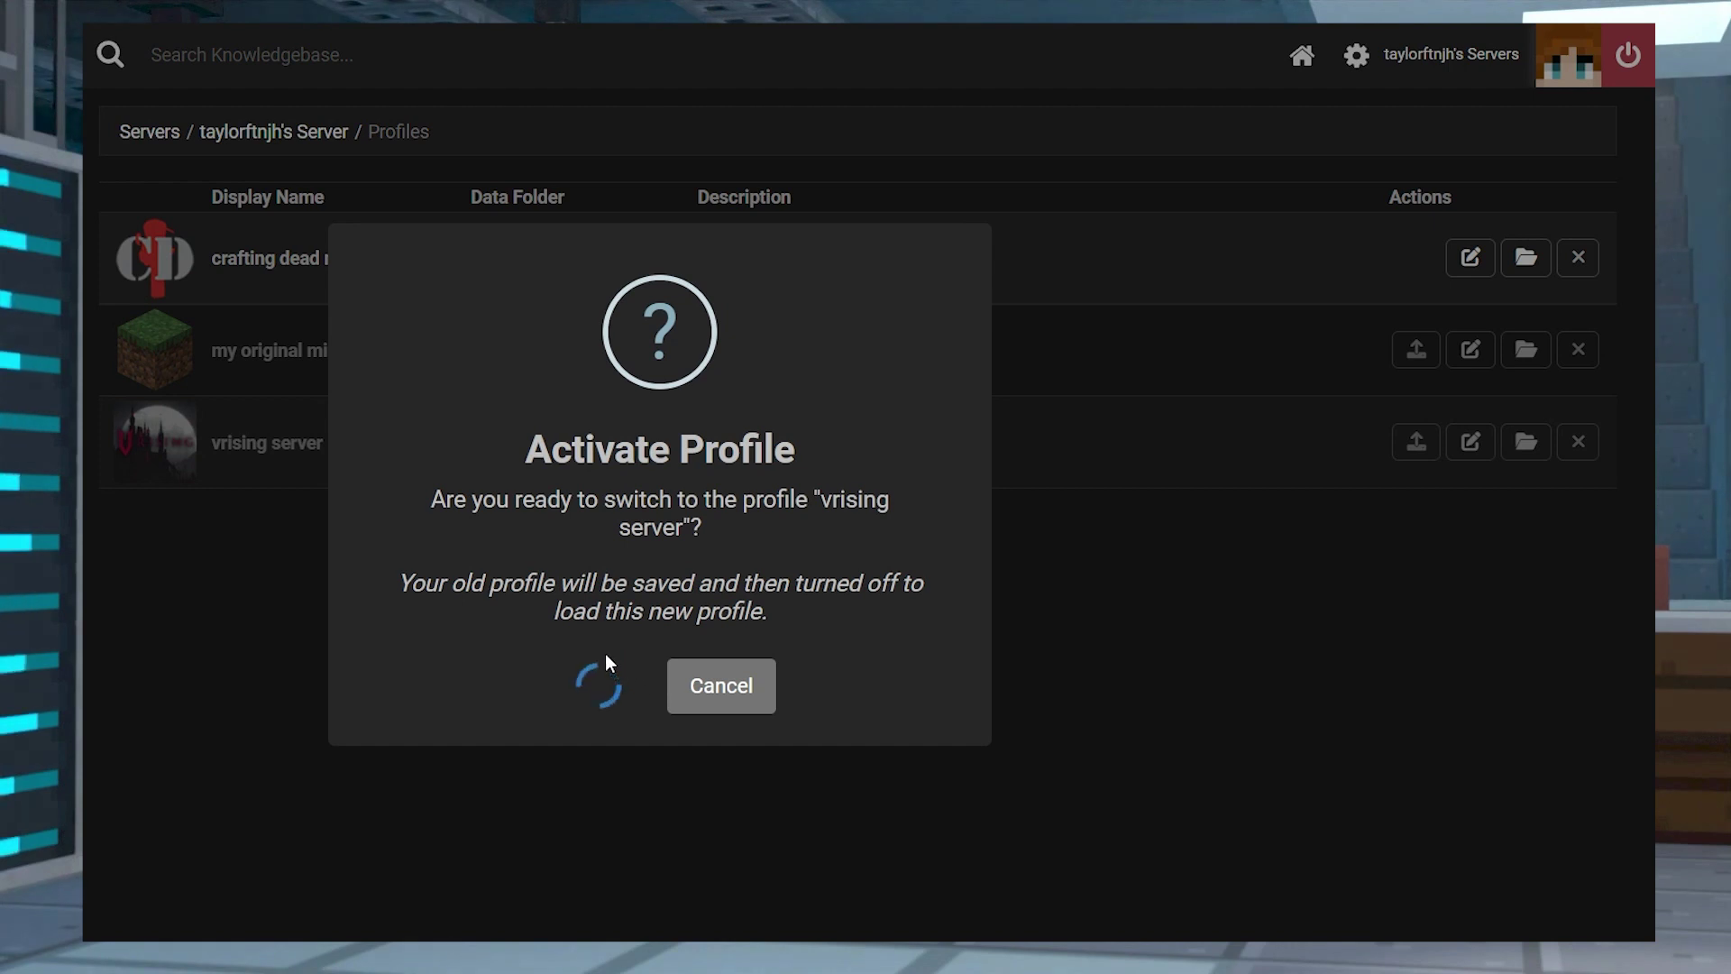